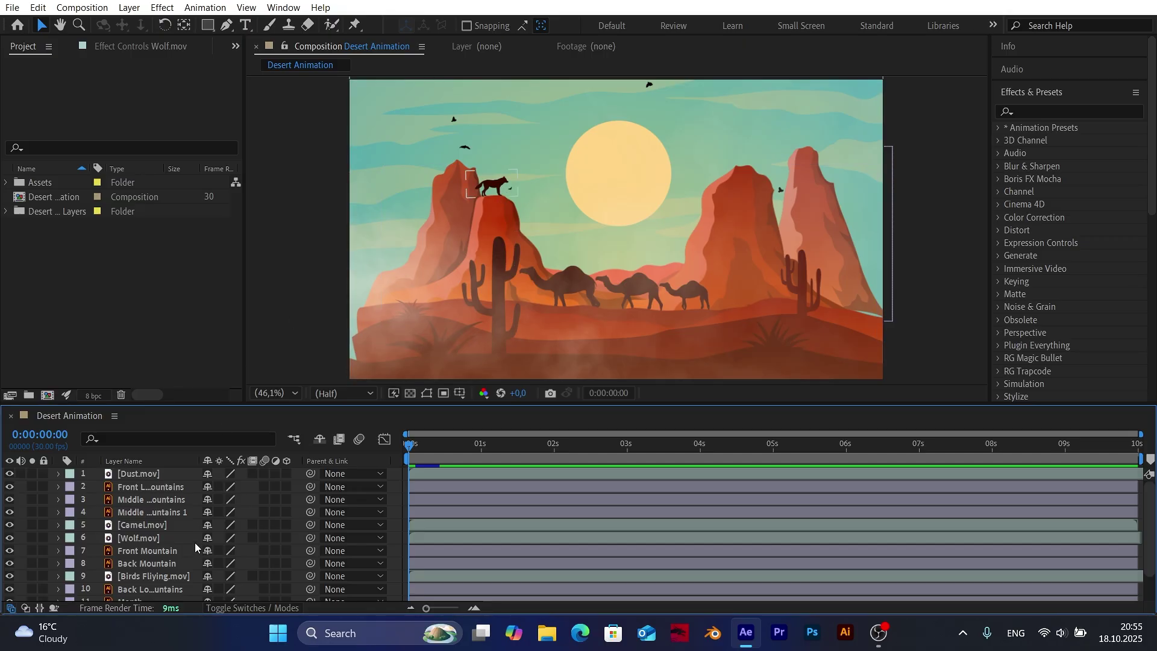
Pre-compose Wolf.mov and Front Mountain into a new 'Front Mountain' composition, moving all attributes.
left_click(152, 539)
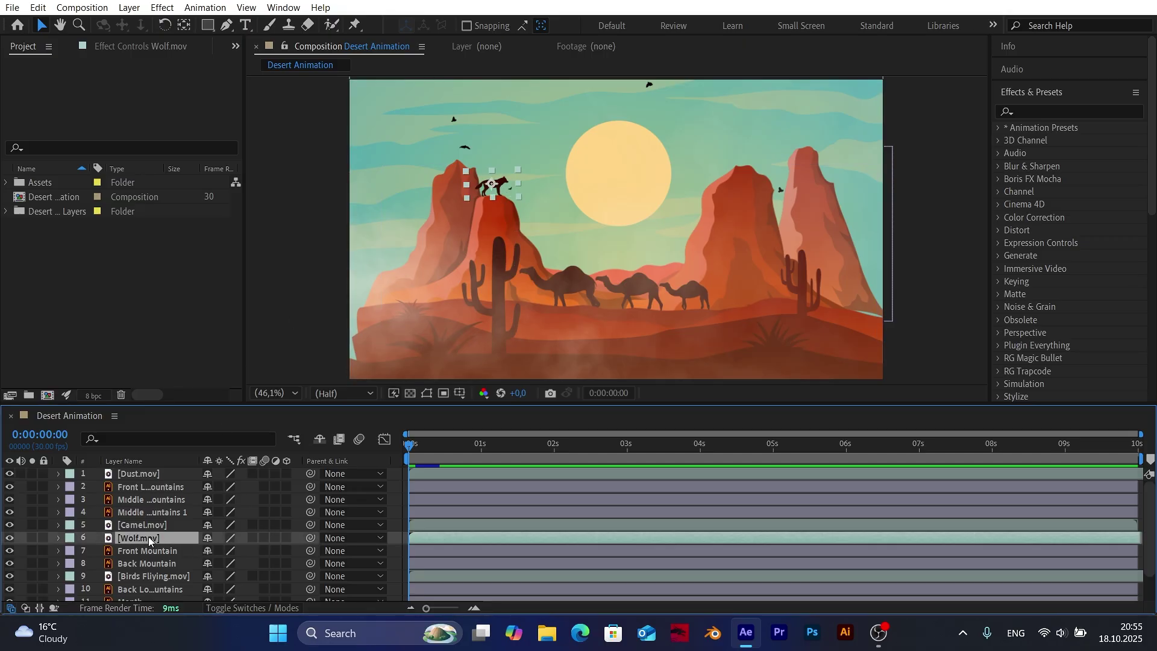
left_click(146, 551, "ctrl")
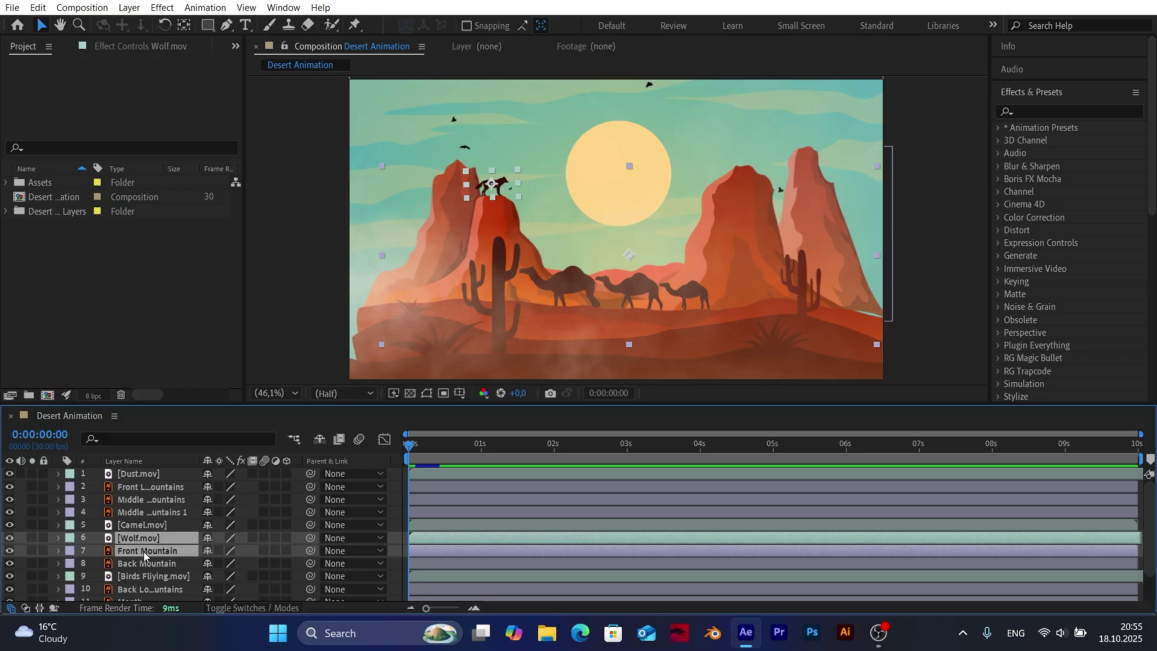
left_click(129, 7)
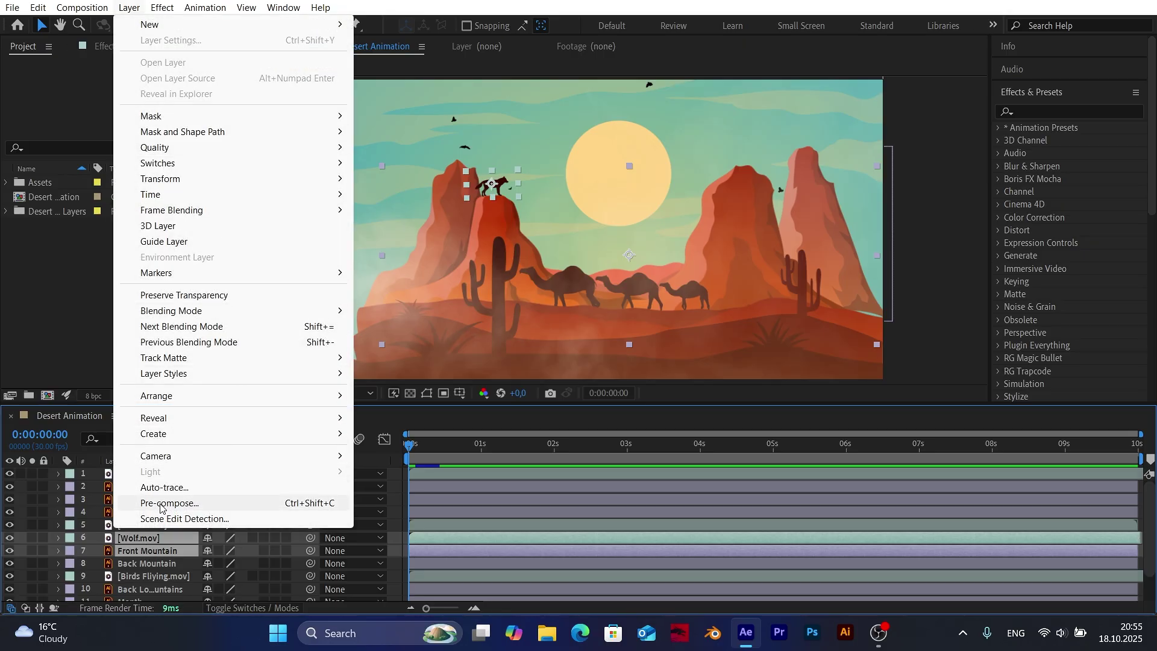
left_click(170, 504)
type("Front Mountain")
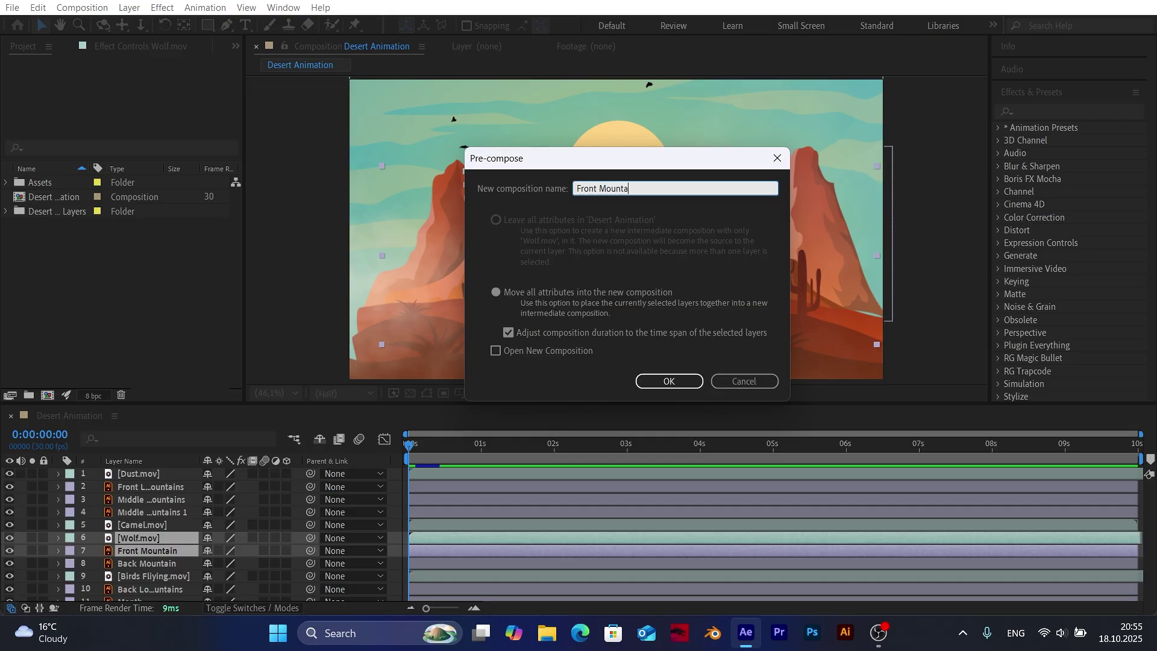
left_click(669, 383)
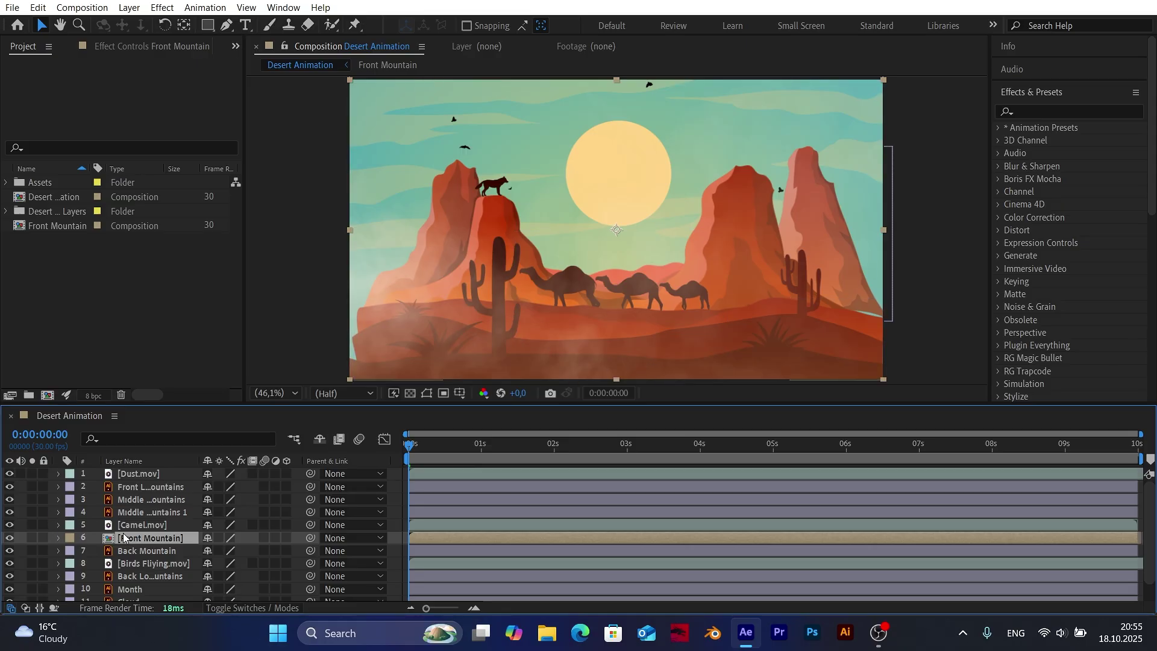
Select all Desert Animation layers and turn on their 3D Layer switch.
left_click(13, 540)
left_click(14, 541)
left_click(393, 535)
left_click(137, 475)
scroll(107, 541, "down", 2)
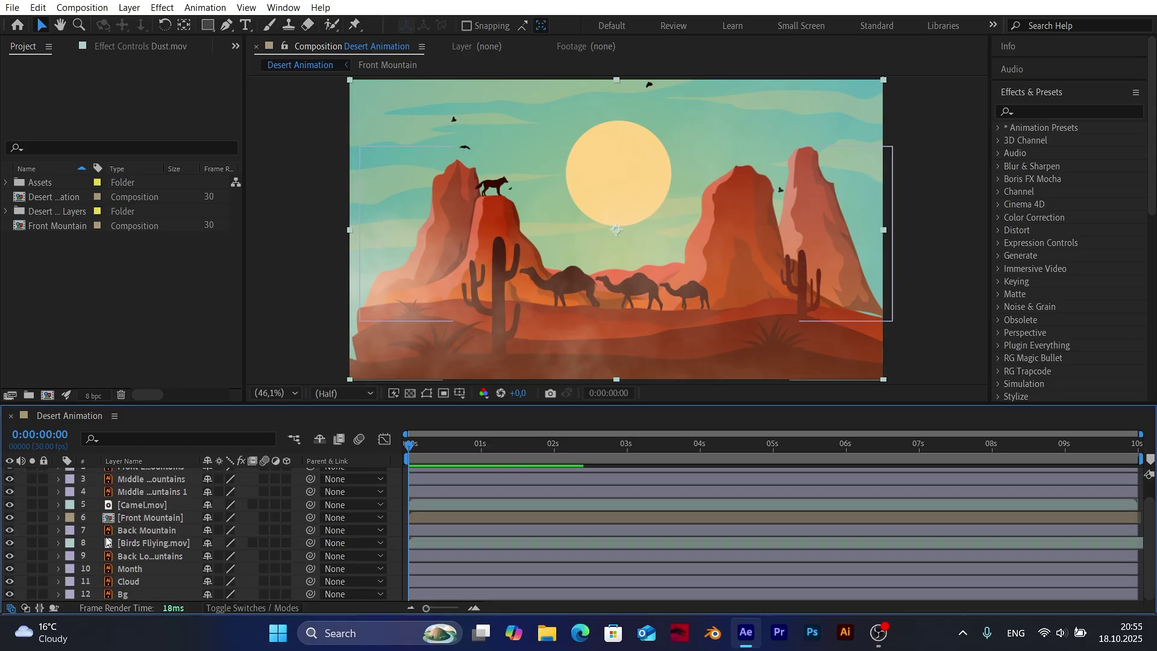
key("ctrl+a")
scroll(132, 578, "up", 2)
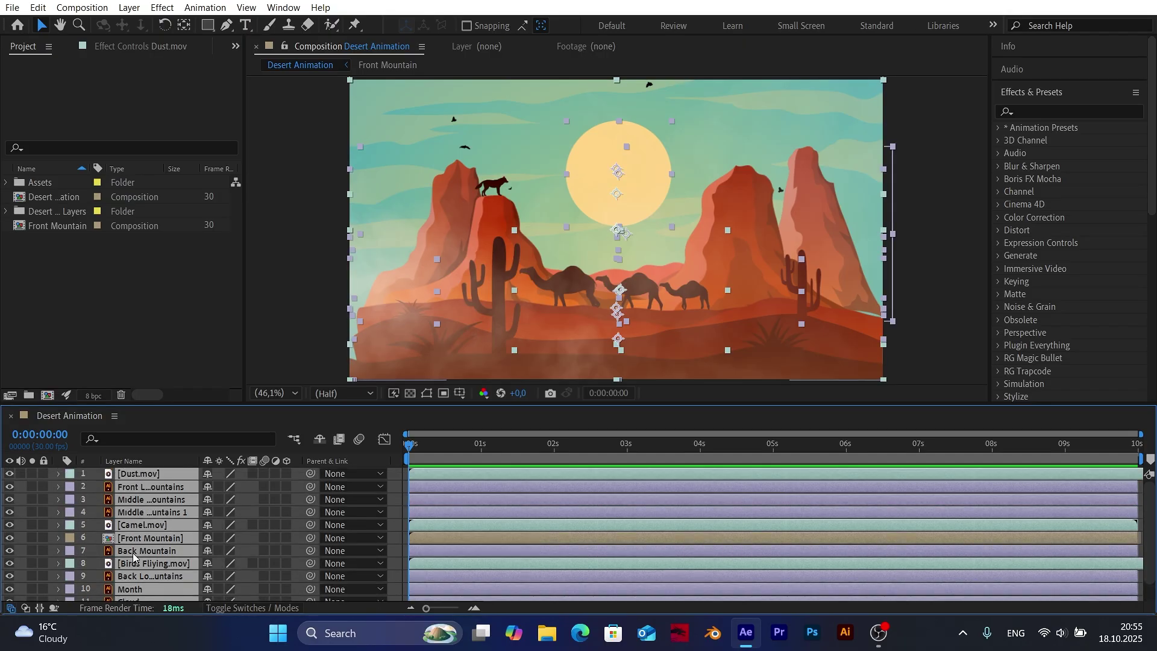
left_click(287, 474)
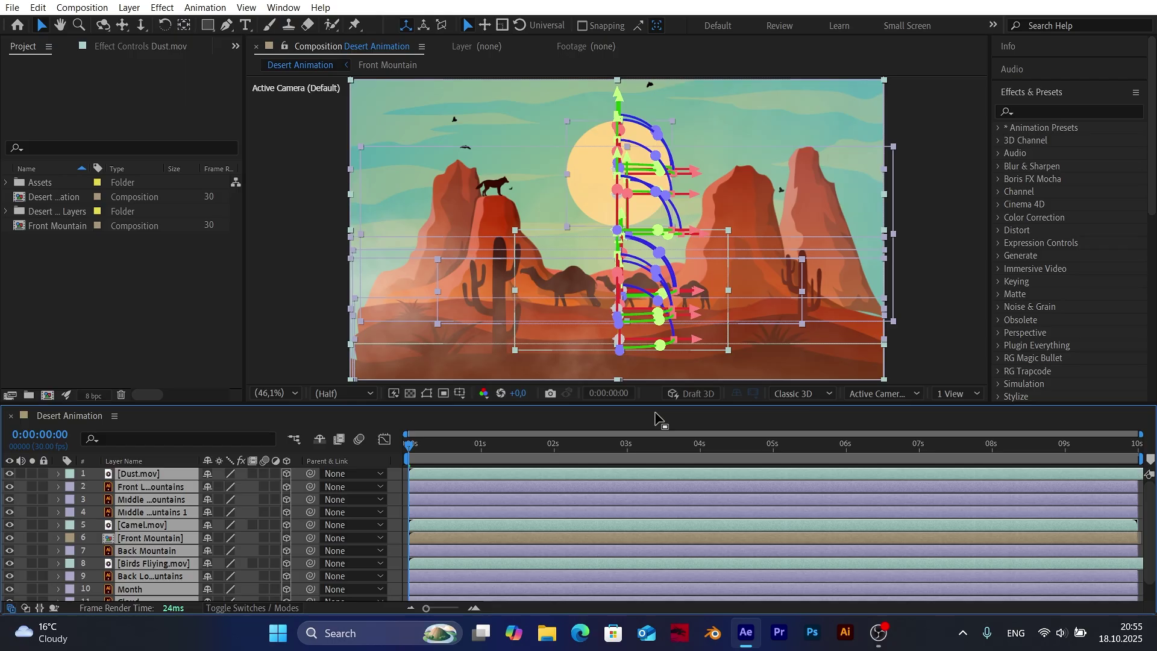
Use a 2 Views layout with the Top view zoomed to 4.2% and panned to frame the layers.
left_click(976, 398)
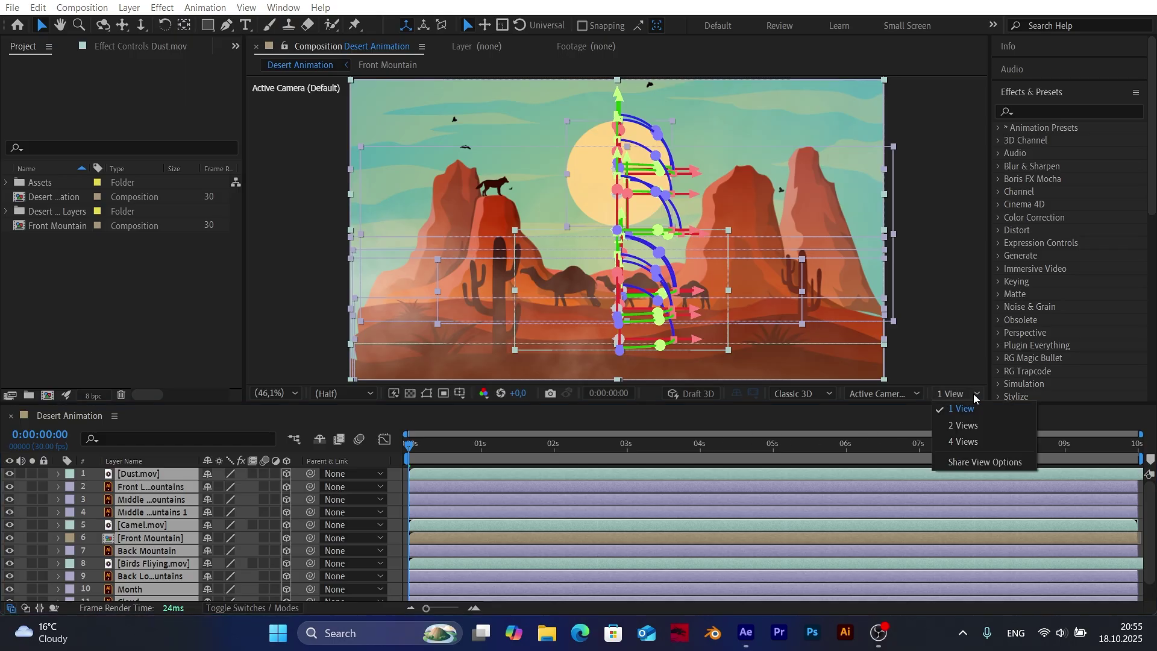
left_click(967, 427)
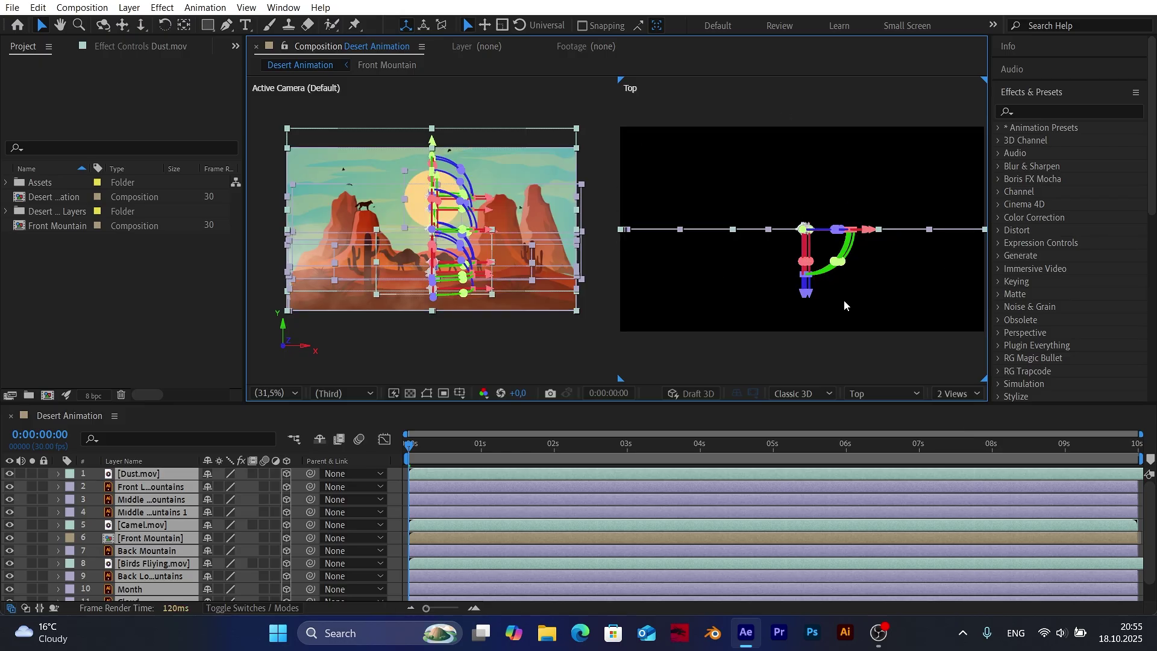
key("comma")
key("comma")
key("comma")
key("comma")
key("comma")
key("comma")
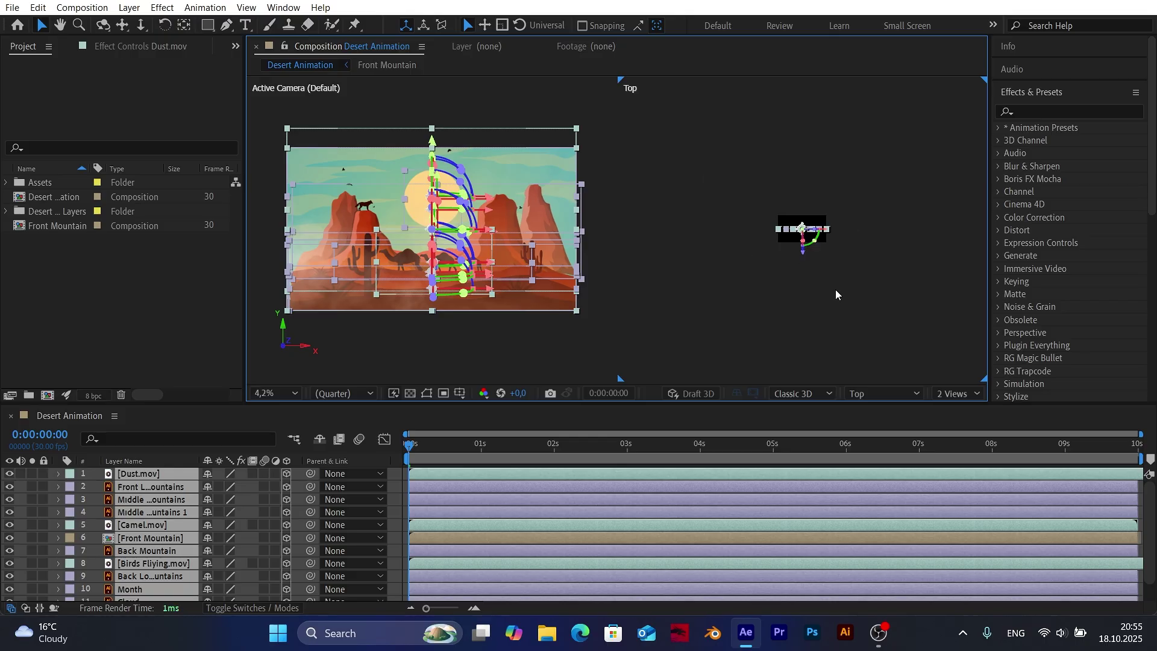
left_click_drag(814, 235, 823, 373)
key("v")
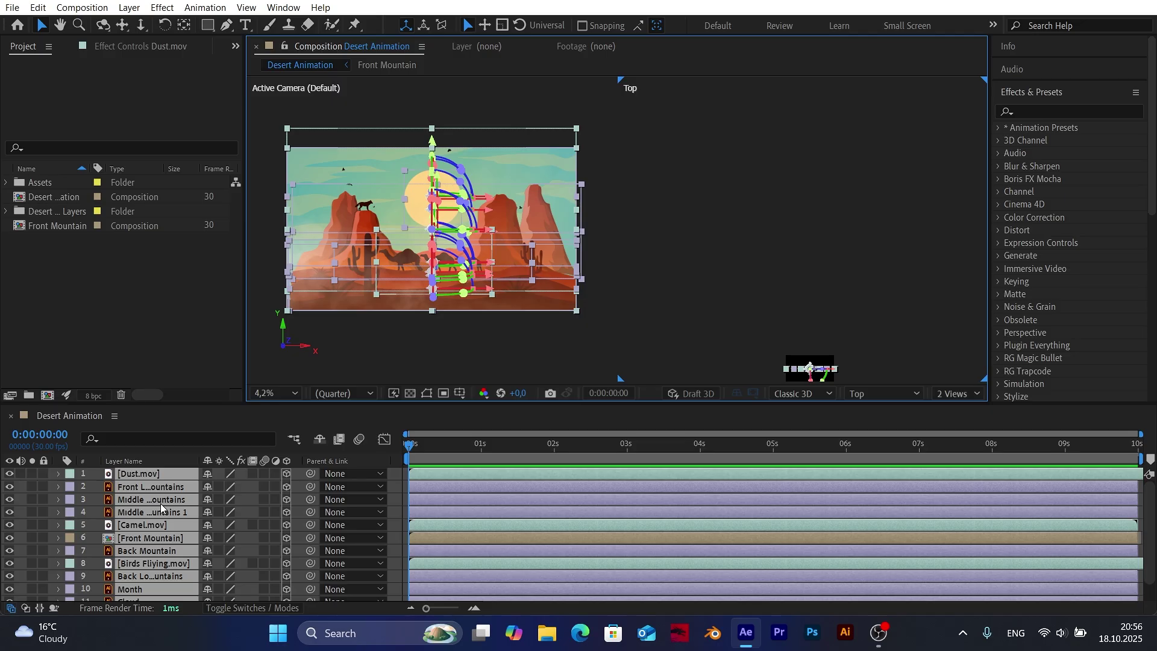
Push the back layers' Z depths: Bg 11600, Cloud 11120, Month 10860, back low mountains 10160, Birds 9830.
key("p")
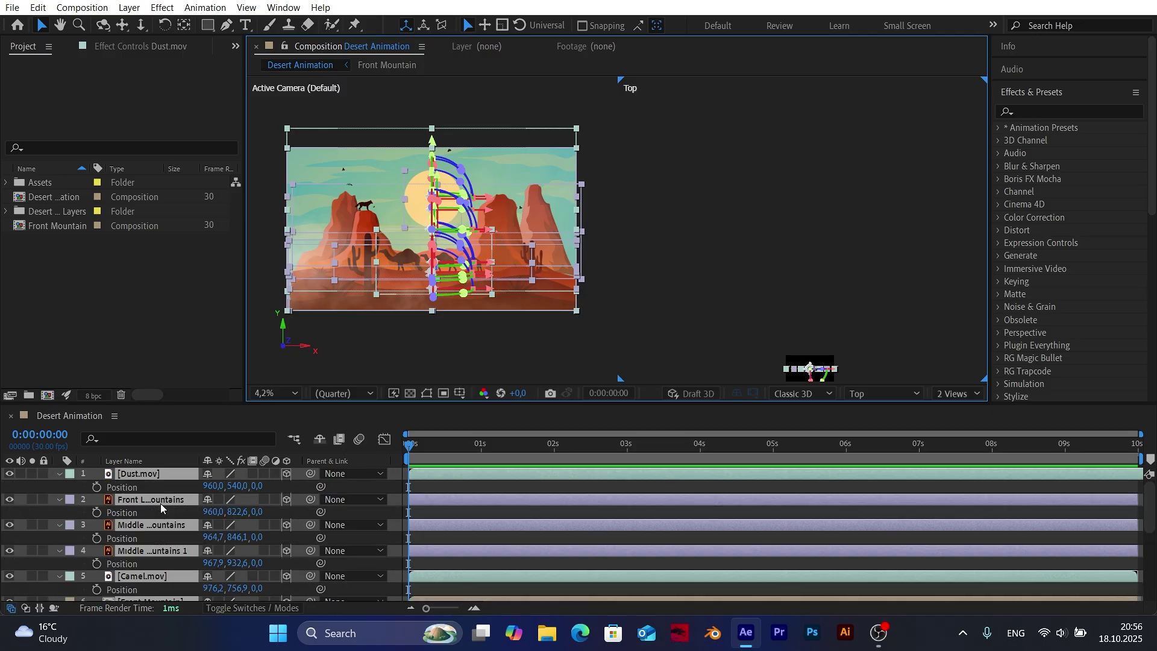
scroll(368, 485, "down", 5)
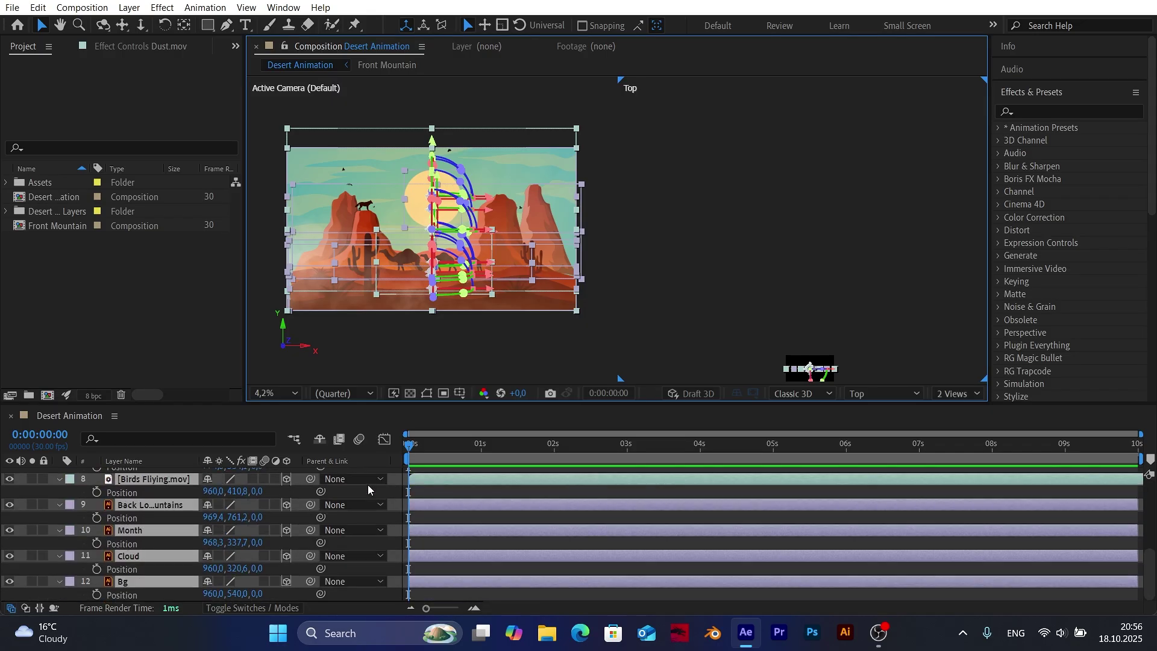
left_click(383, 493)
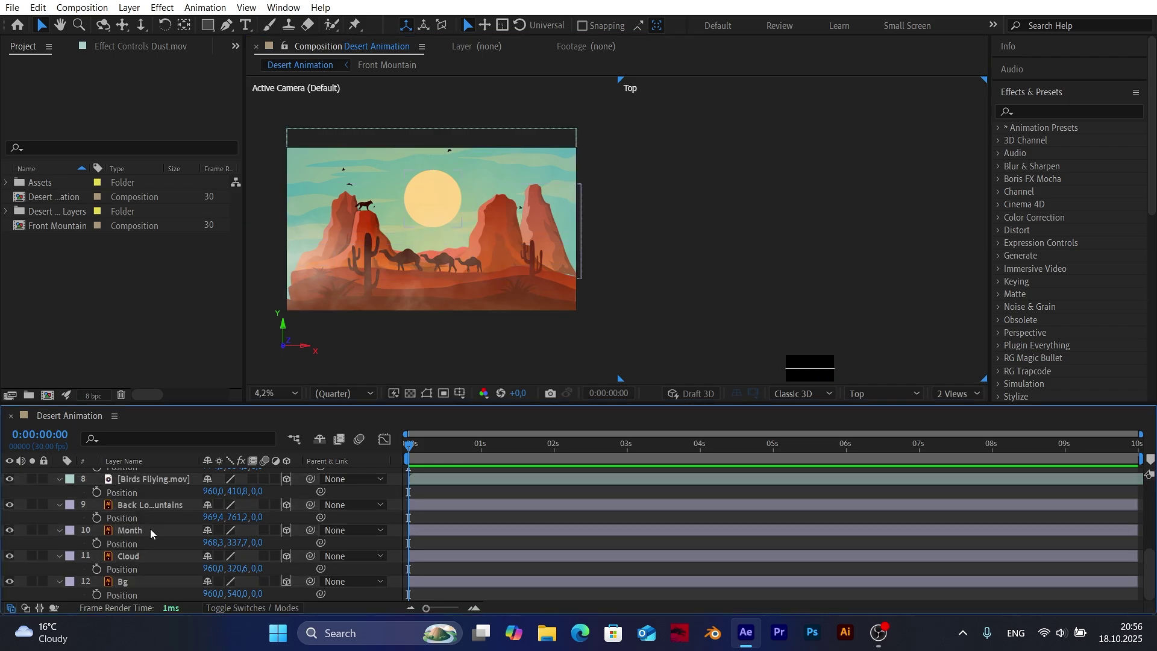
left_click(123, 582)
left_click_drag(256, 595, 422, 595)
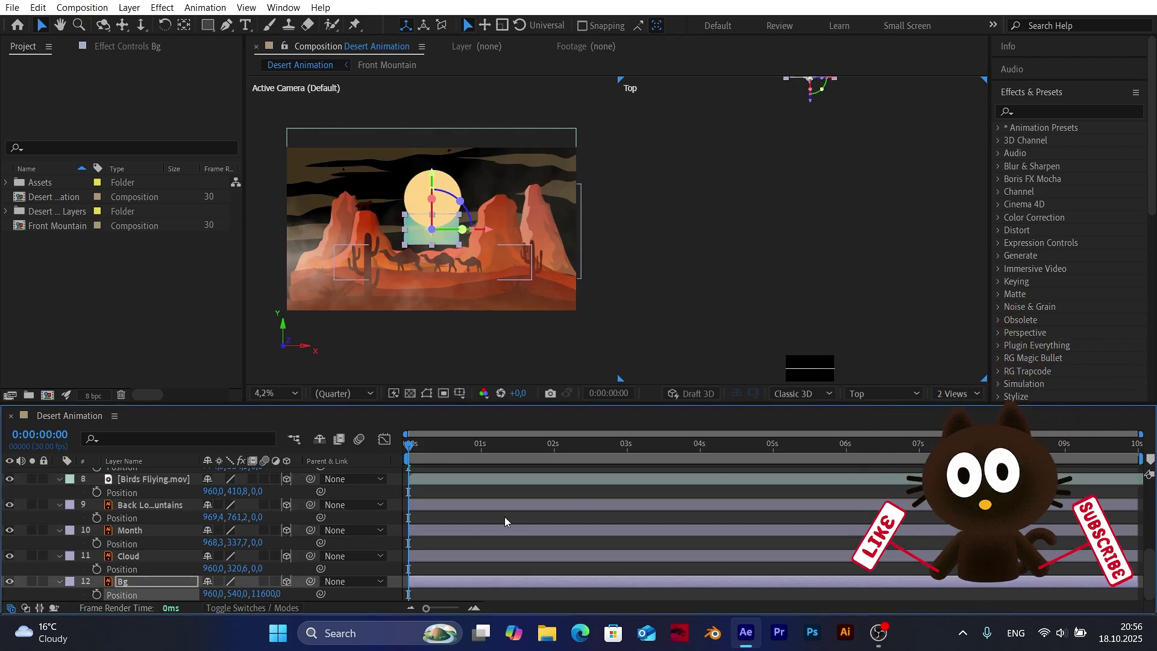
left_click_drag(256, 569, 508, 476)
left_click_drag(273, 543, 663, 519)
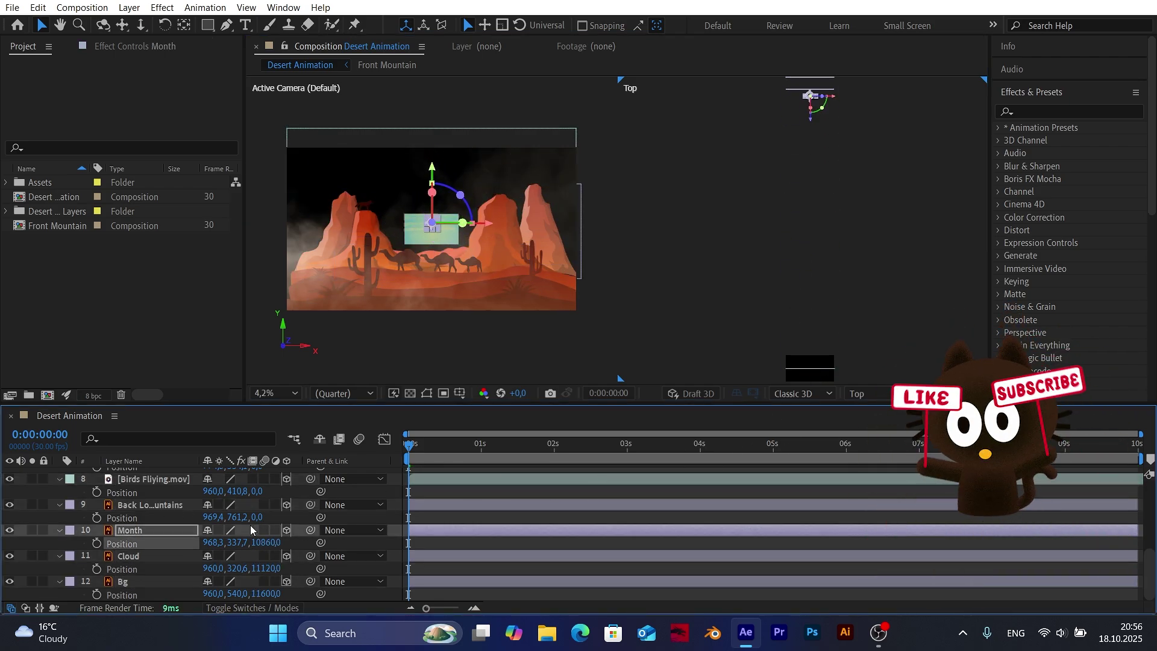
left_click_drag(273, 517, 899, 412)
left_click_drag(260, 493, 732, 420)
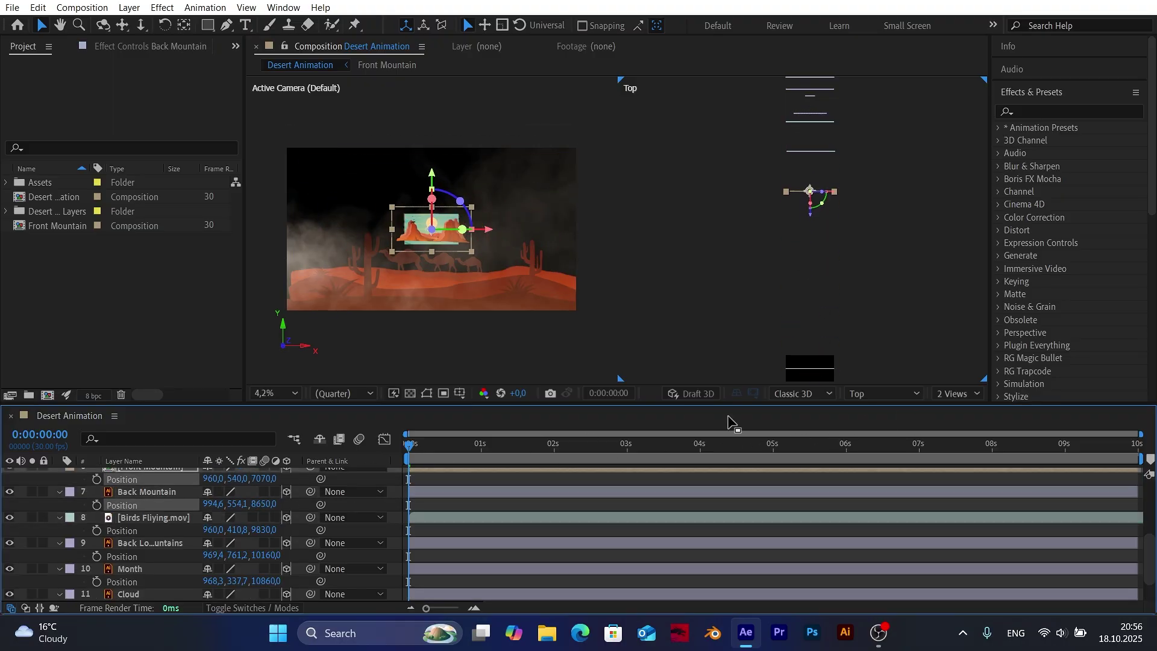
Set the nearer layers' Z depths, down to Front Low Mountains at 2190.
scroll(499, 511, "up", 4)
left_click_drag(270, 569, 337, 563)
left_click_drag(258, 543, 422, 533)
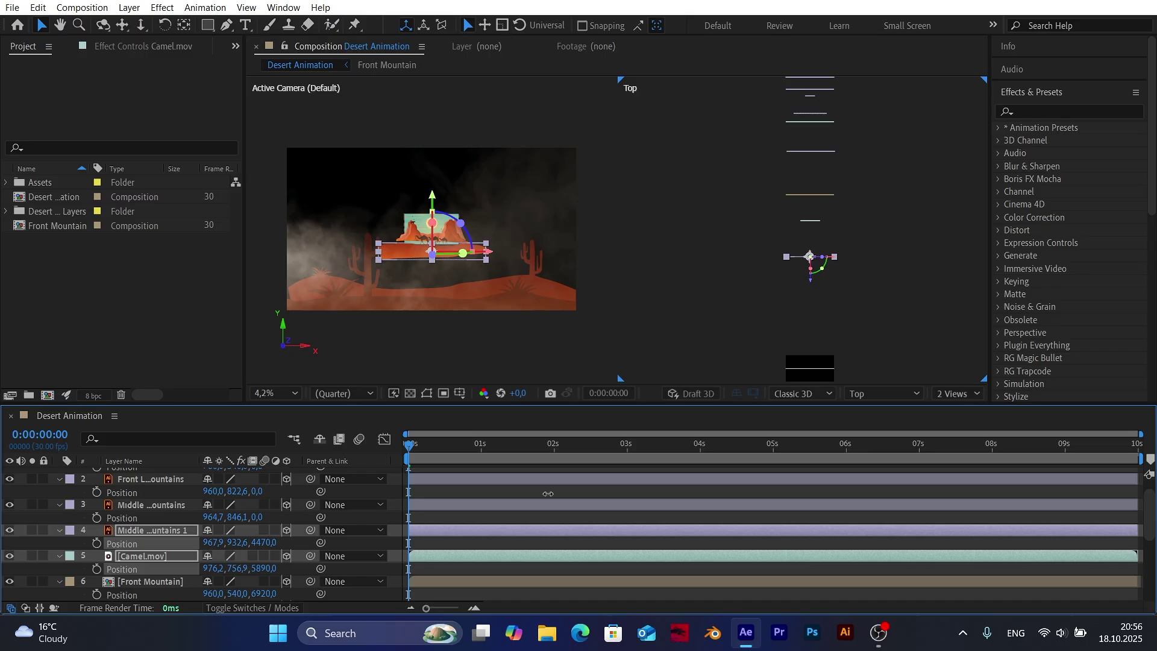
left_click_drag(257, 518, 380, 524)
scroll(245, 538, "up", 1)
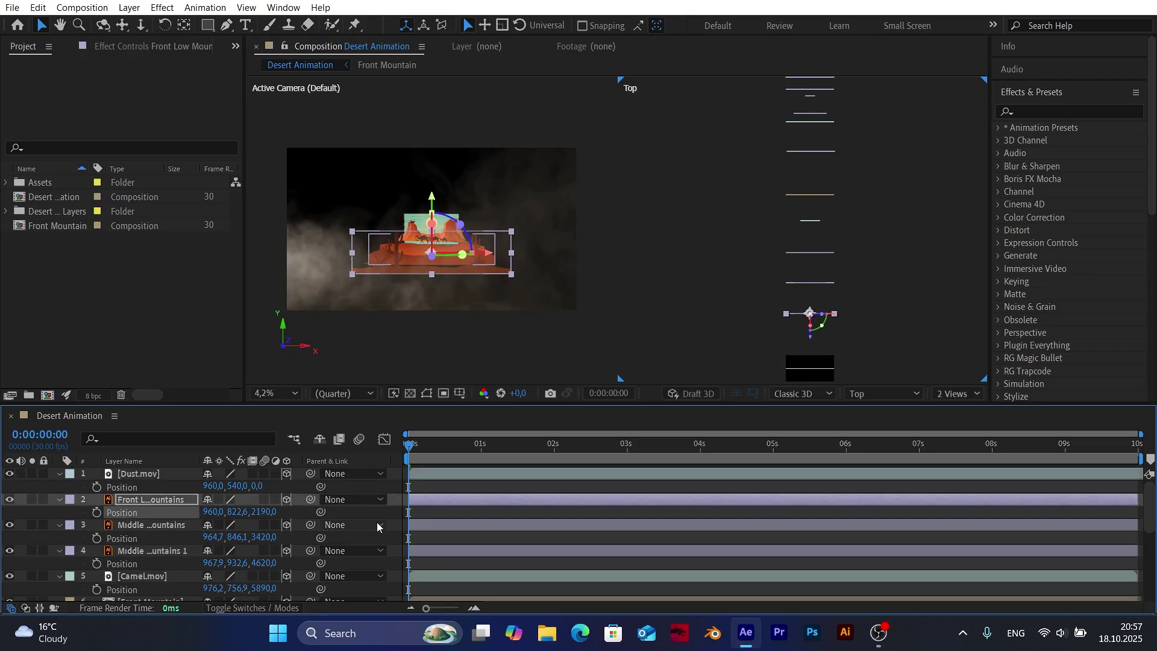
left_click_drag(258, 486, 463, 496)
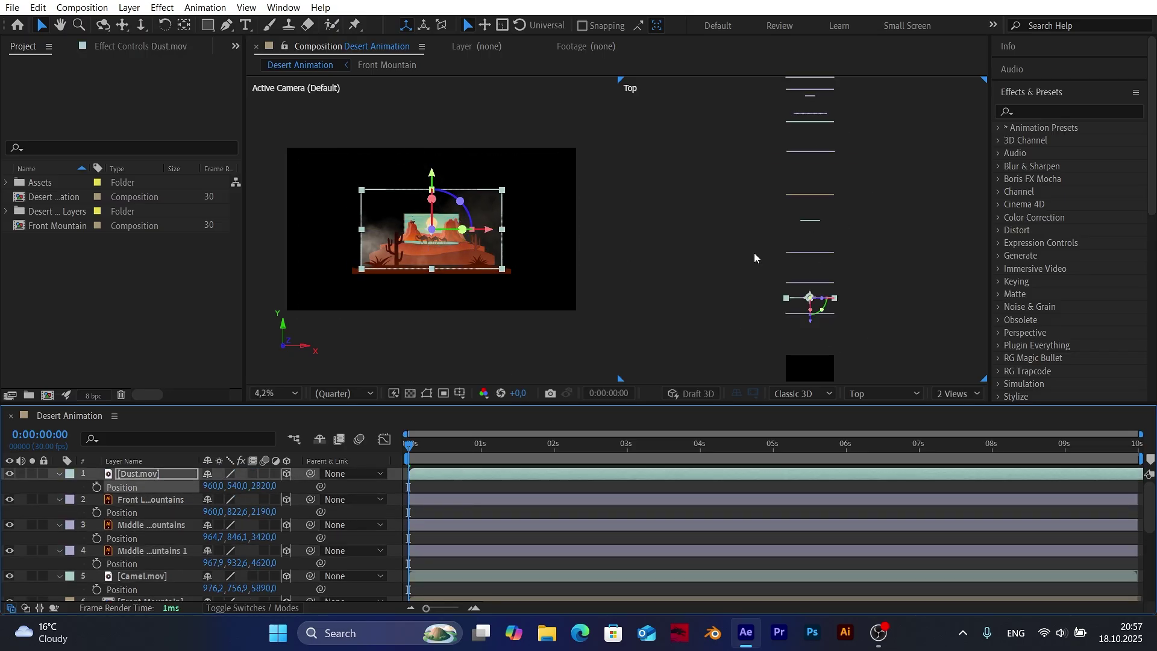
left_click(960, 395)
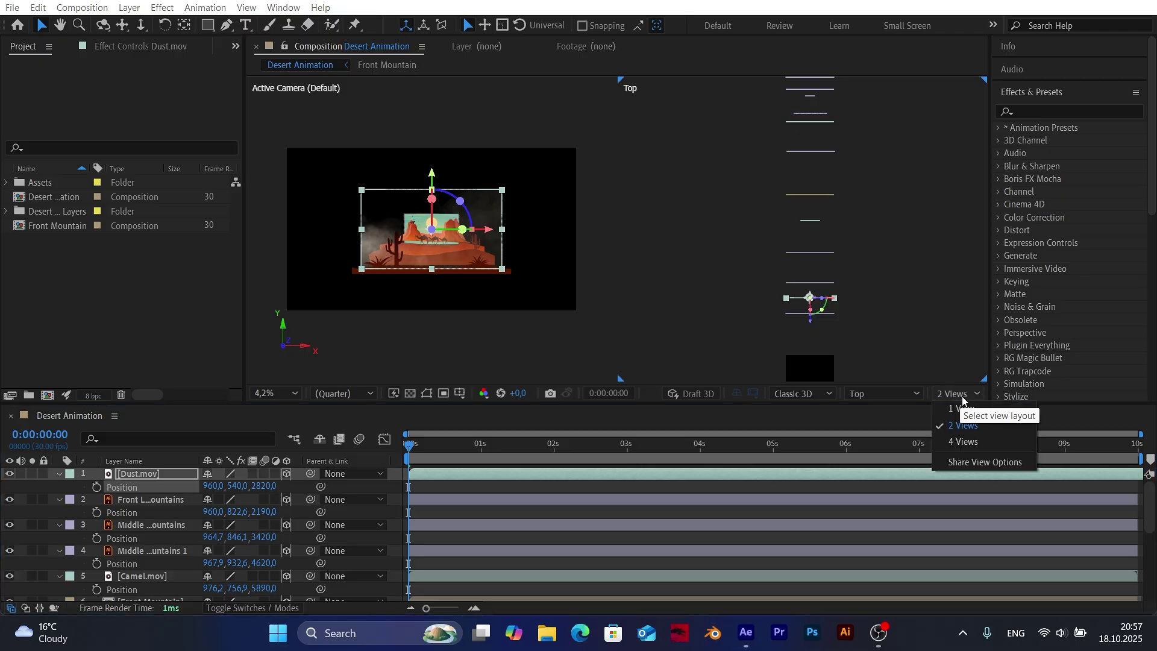
Return to a single camera view fitted to the viewer and reveal Scale on every layer.
left_click(965, 411)
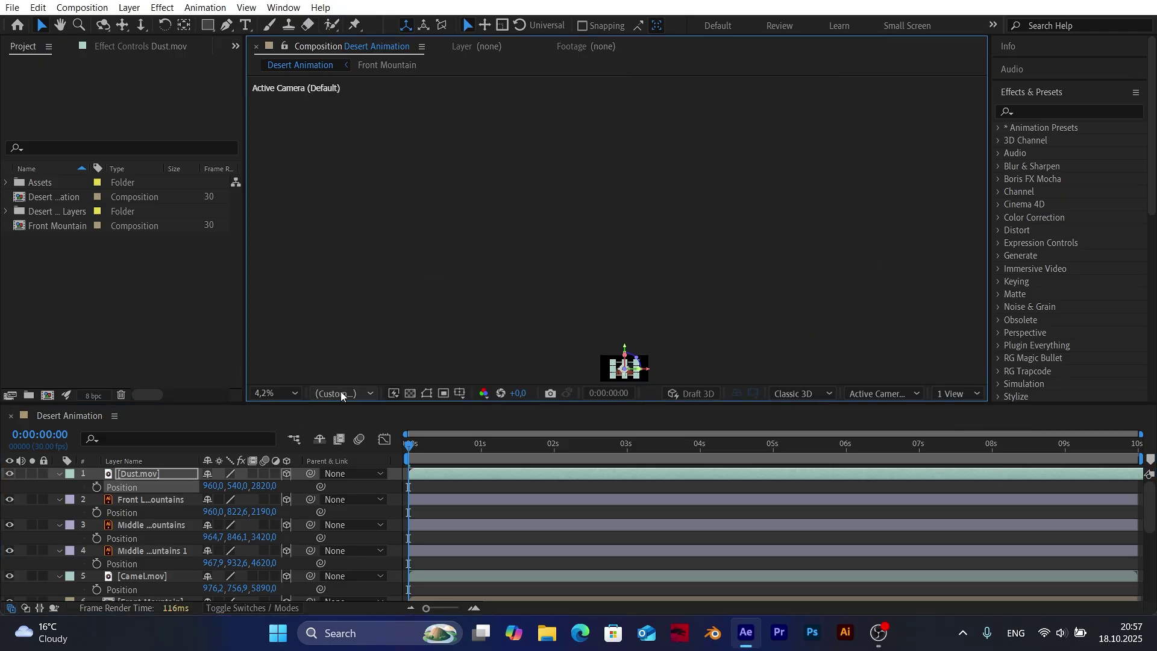
left_click(291, 396)
left_click(300, 145)
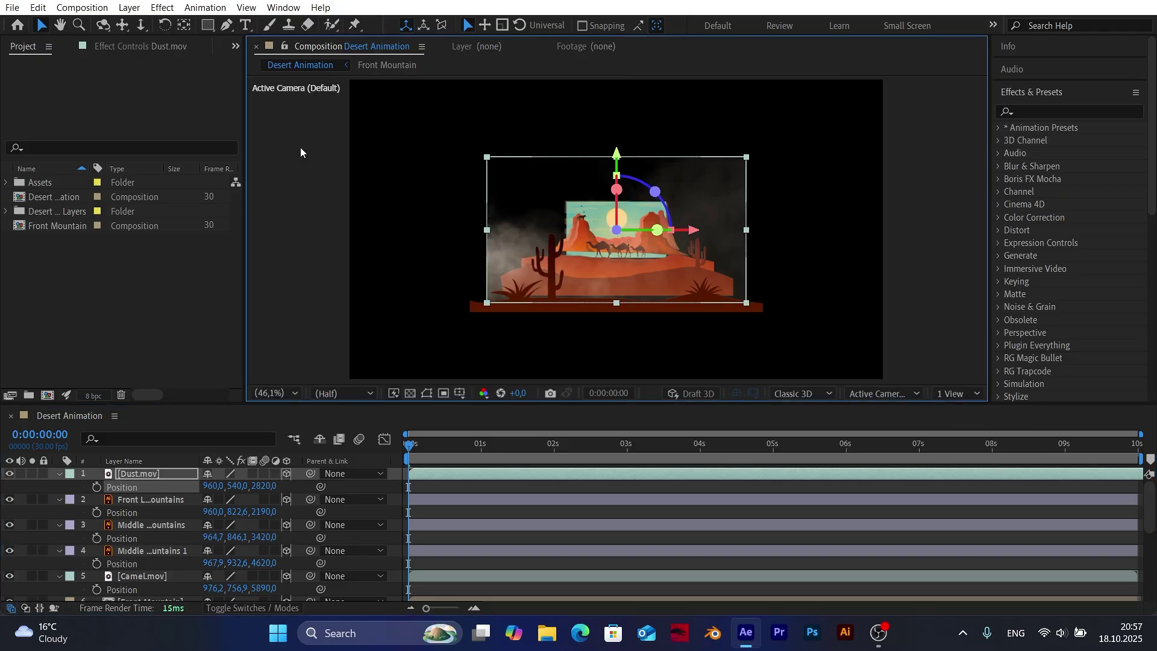
left_click(386, 487)
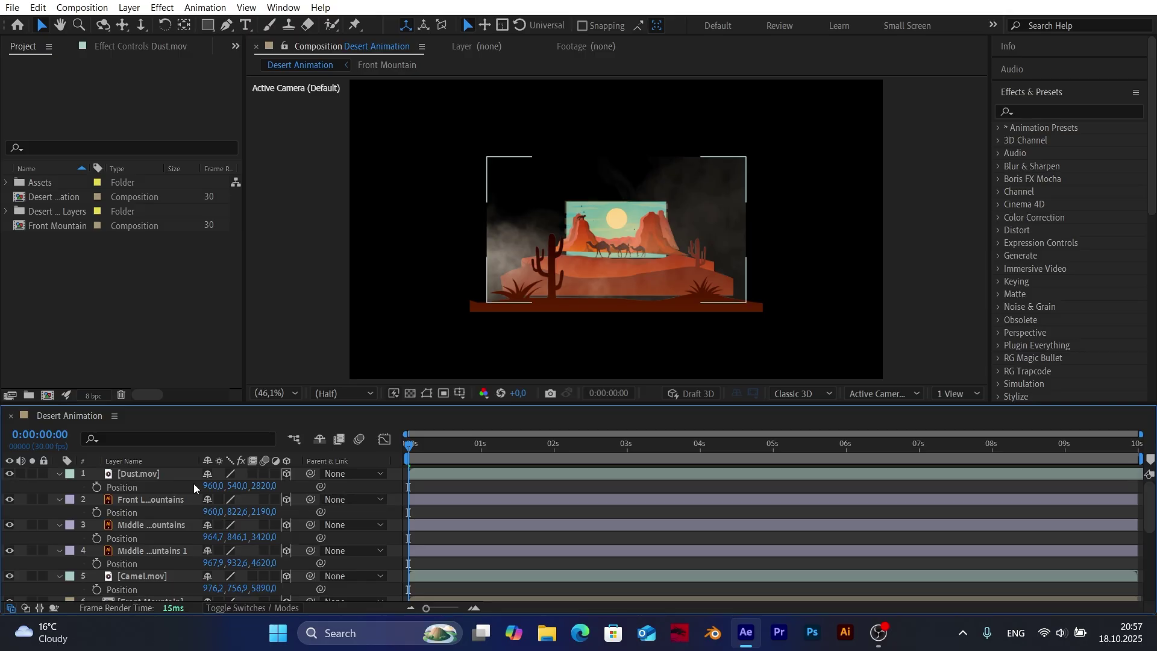
left_click(134, 474)
scroll(135, 483, "down", 5)
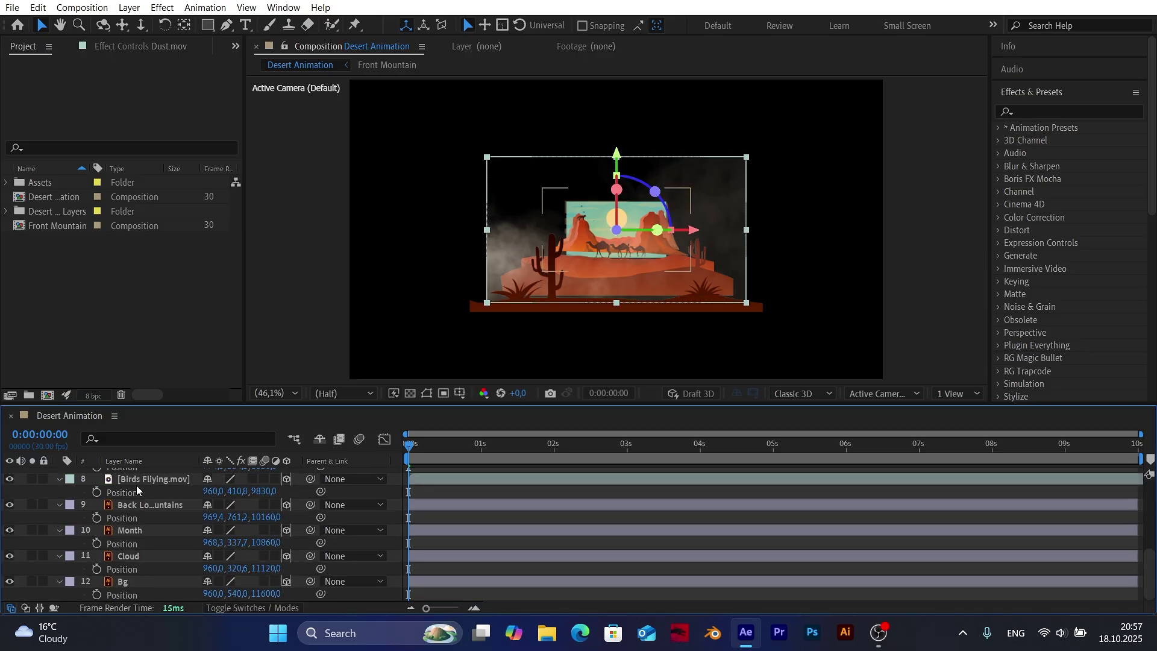
key("ctrl+a")
key("s")
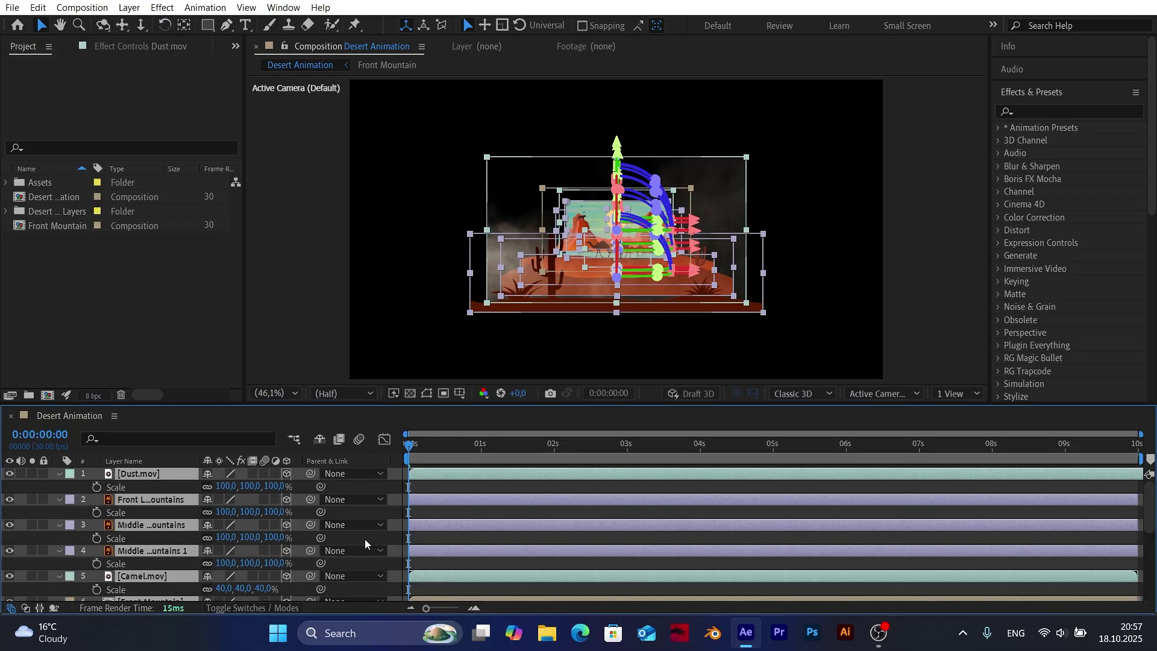
key("ctrl+shift+a")
scroll(139, 570, "down", 5)
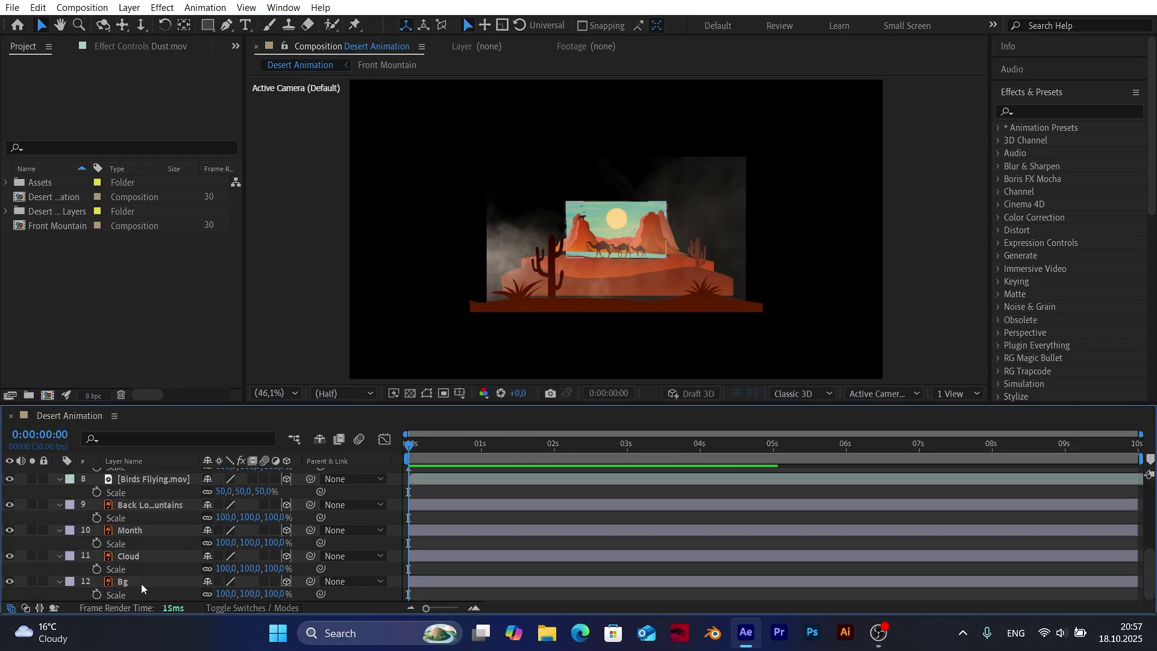
Scale up the sky layers: Bg to 627%, Cloud, Month sun, back low mountains to 791%, and birds.
left_click(141, 582)
left_click_drag(227, 595, 440, 595)
left_click_drag(228, 569, 405, 569)
left_click(130, 531)
left_click_drag(228, 543, 301, 542)
left_click(150, 505)
left_click_drag(228, 518, 398, 518)
left_click(153, 479)
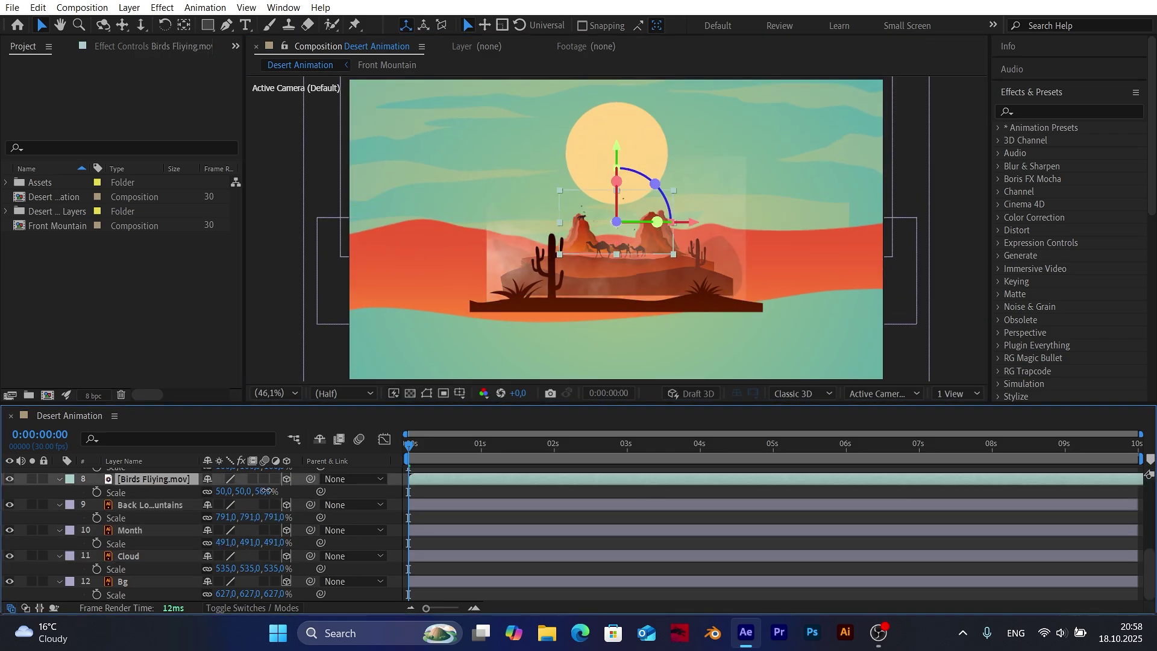
left_click_drag(265, 491, 378, 491)
Enlarge and reposition the Back Mountain, back low mountains and middle mountains 1 layers.
scroll(241, 530, "up", 2)
left_click(147, 492)
left_click_drag(241, 504, 538, 495)
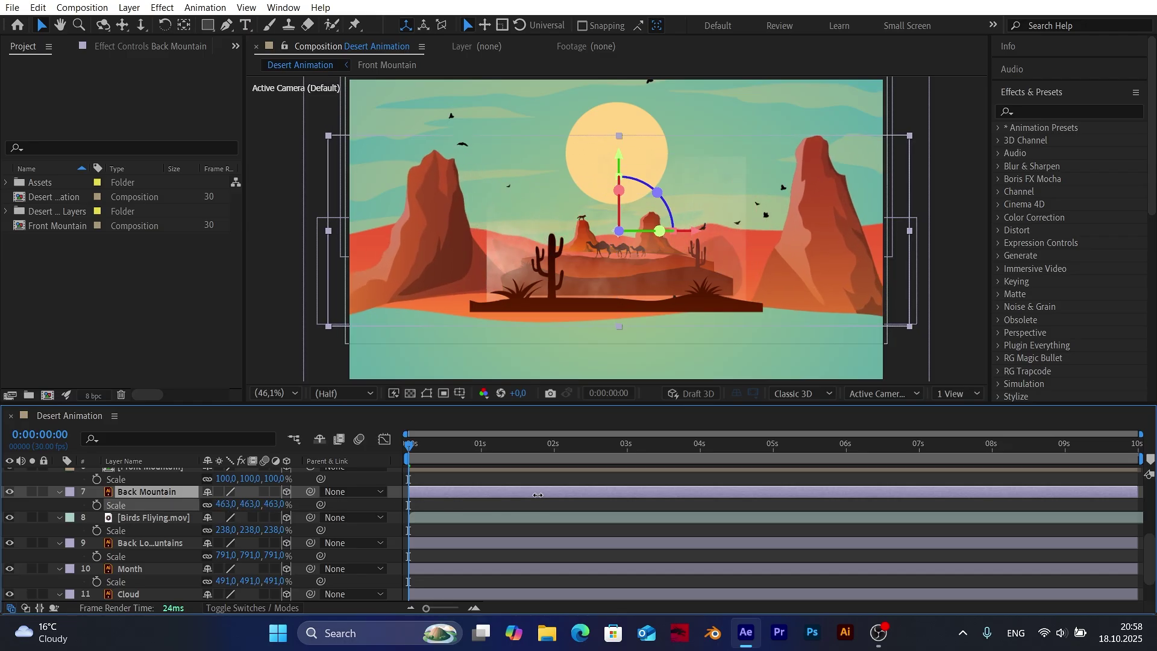
scroll(538, 530, "up", 2)
left_click_drag(619, 231, 609, 198)
left_click(607, 197)
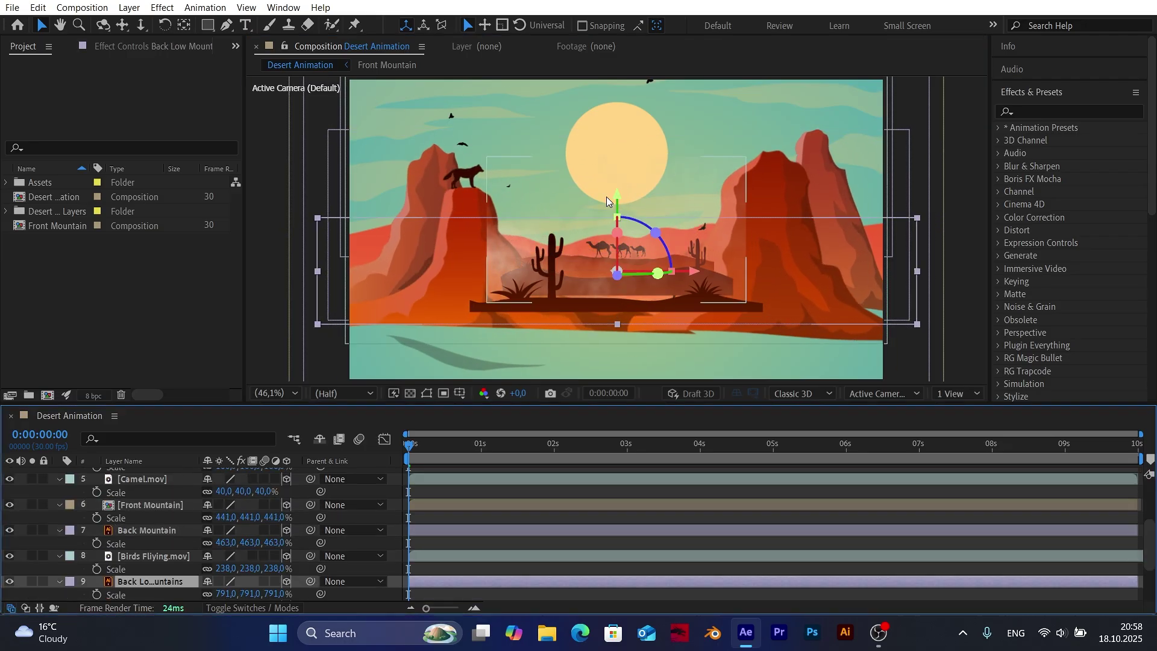
scroll(241, 531, "up", 3)
left_click(150, 531)
left_click_drag(617, 271, 615, 320)
Scale up Camel.mov, middle mountains, front low mountains to 187% and Dust.mov to 214%.
left_click(142, 556, "ctrl")
left_click_drag(268, 569, 315, 567)
left_click(151, 504)
left_click_drag(242, 517, 347, 518)
scroll(242, 530, "up", 1)
left_click(151, 499)
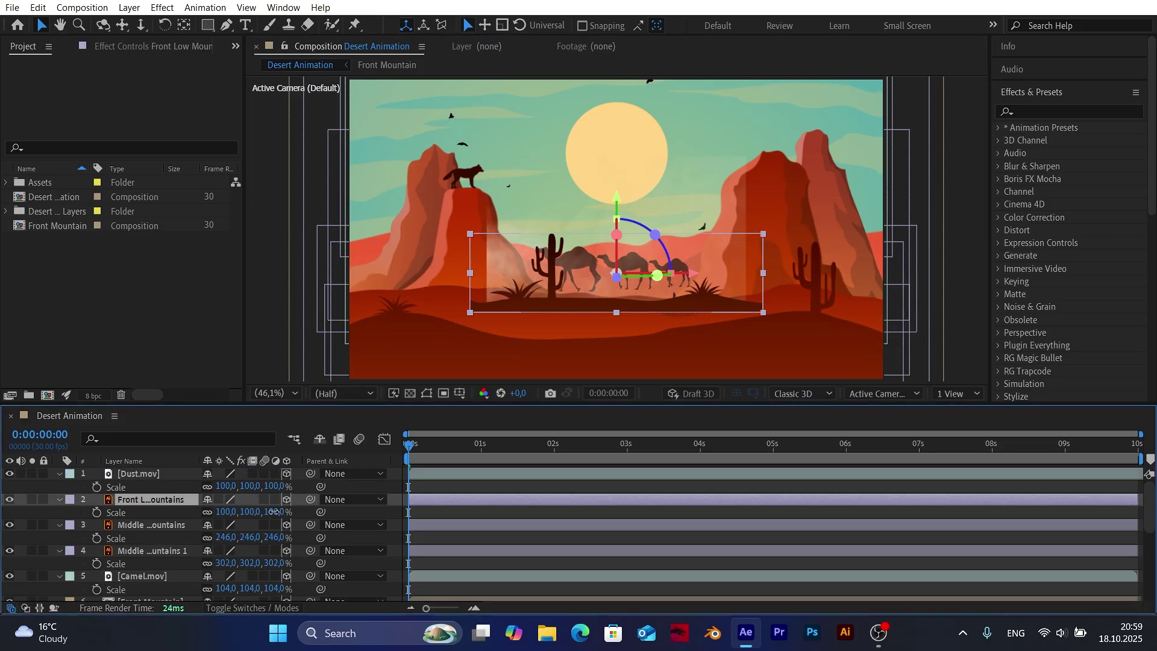
left_click_drag(273, 511, 325, 511)
left_click_drag(229, 486, 298, 486)
left_click(142, 576)
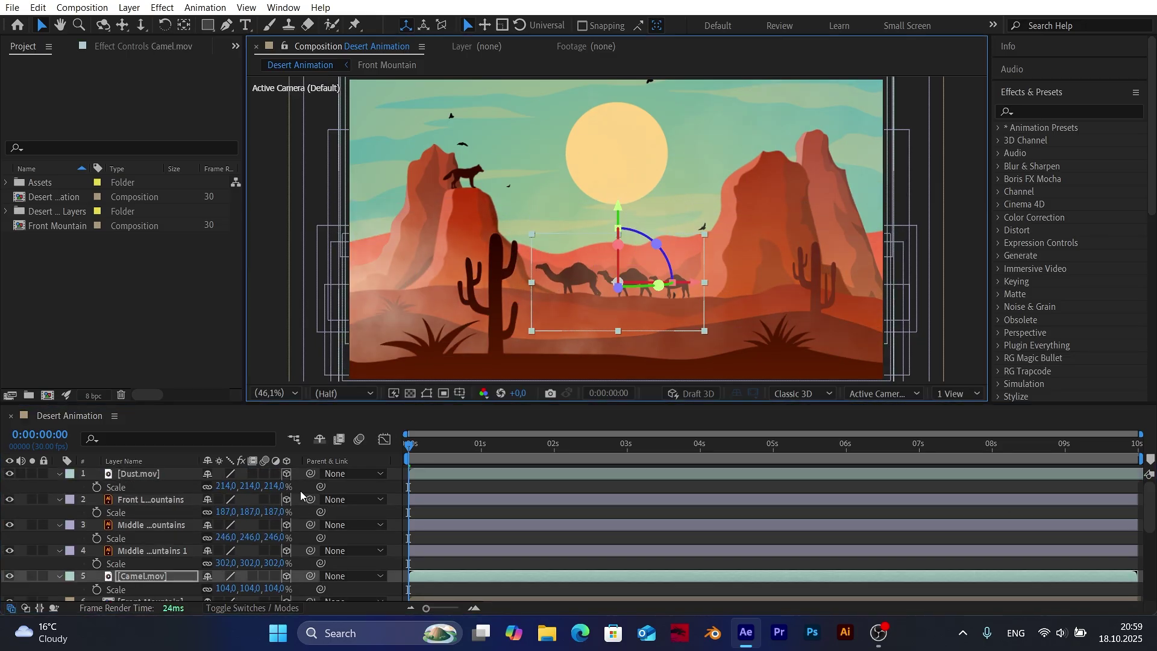
left_click(603, 284)
left_click(609, 265)
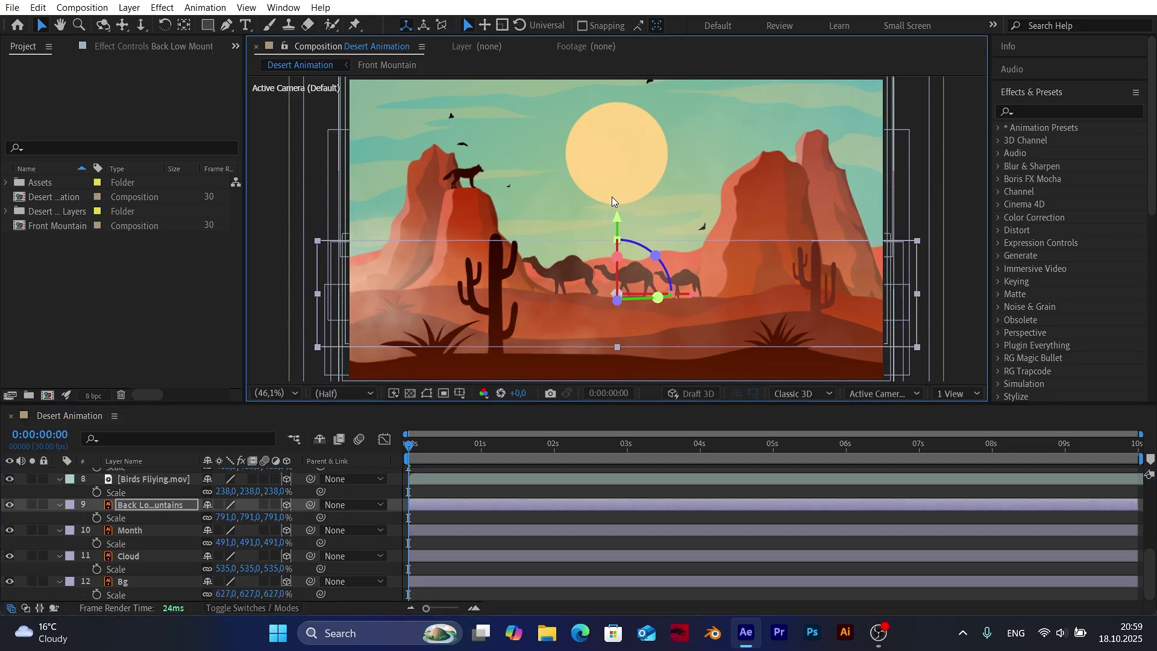
Set Dust.mov's Opacity to 65% and then deselect it.
key("ctrl+shift+a")
scroll(331, 509, "up", 7)
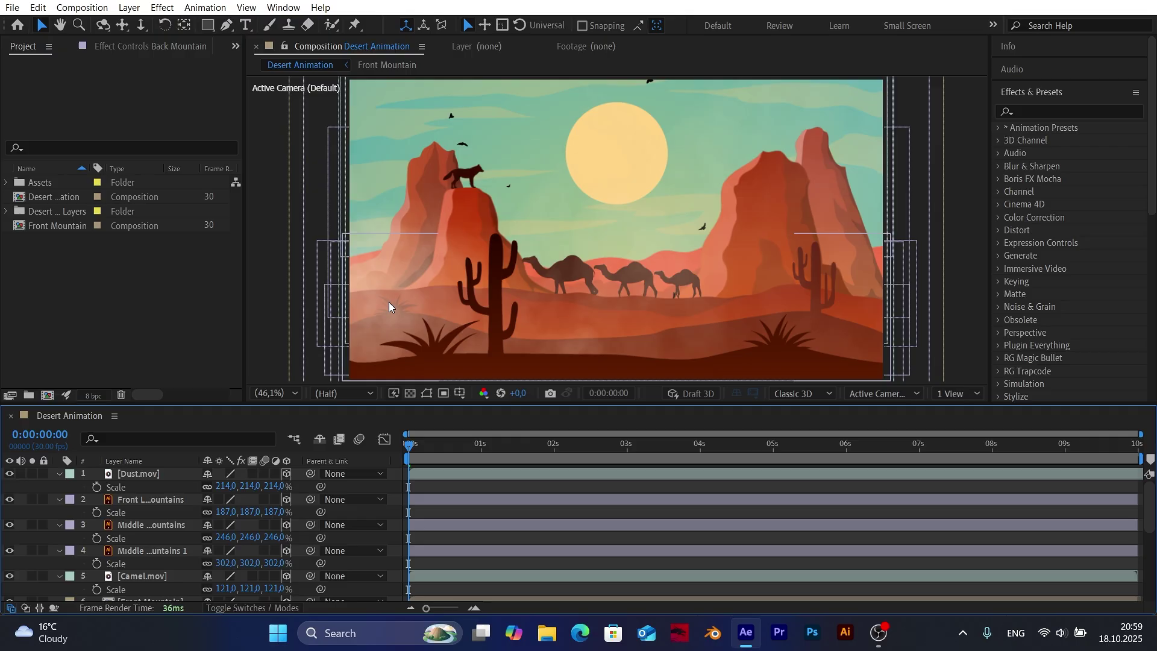
left_click(135, 475)
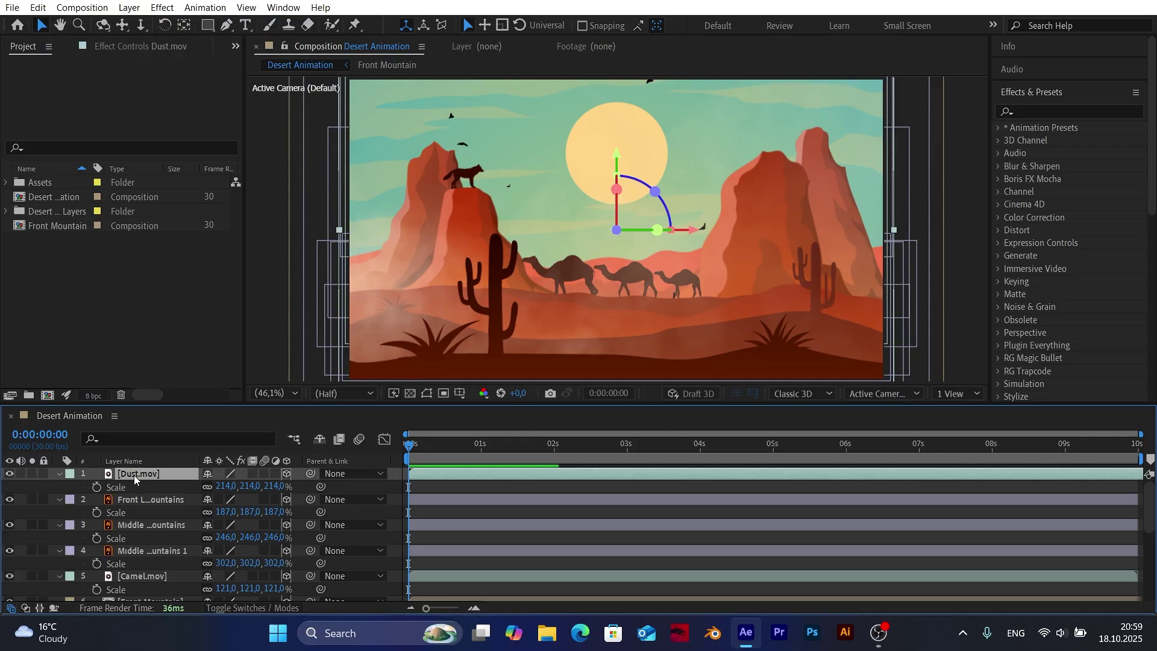
key("t")
left_click(214, 487)
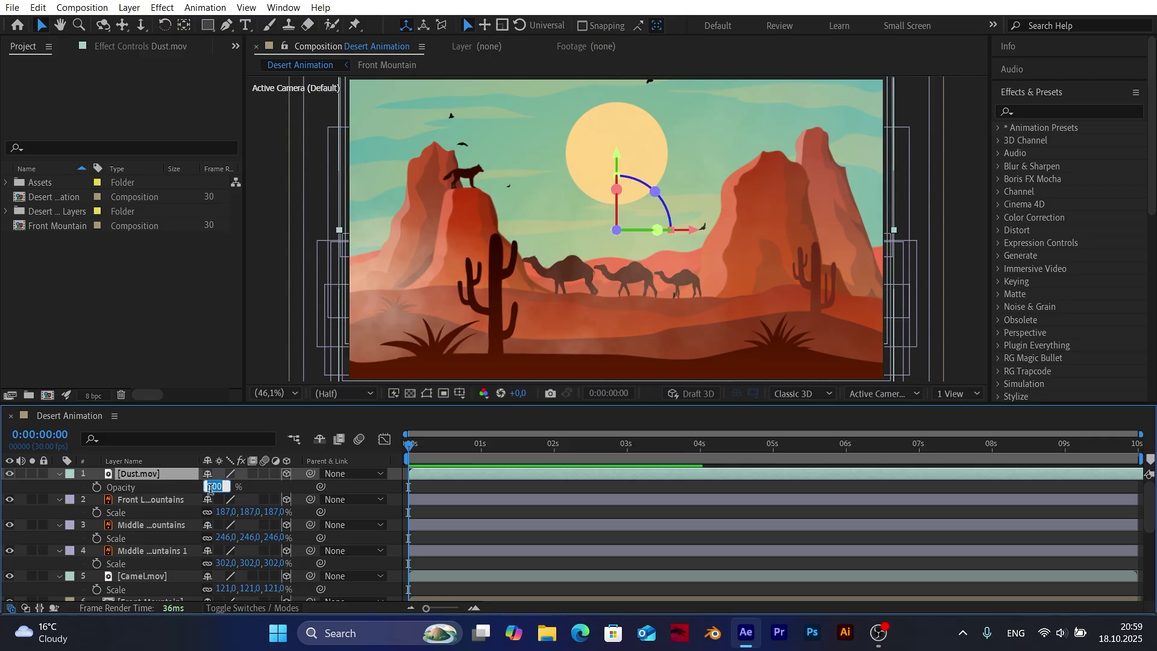
type("65")
key("Return")
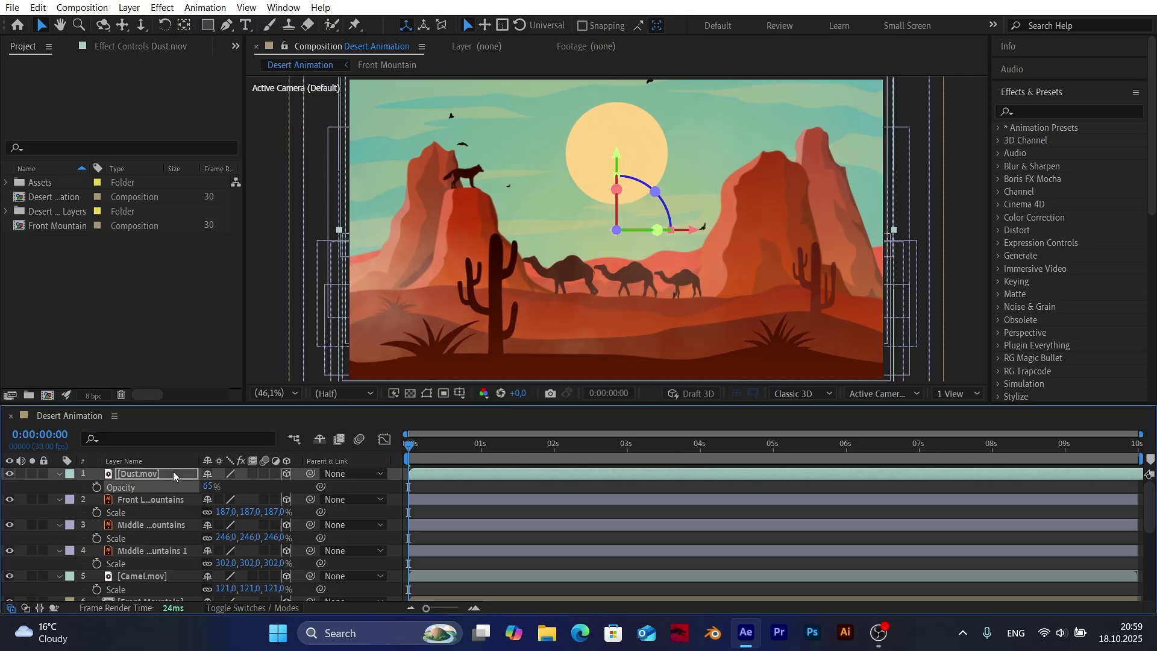
left_click(387, 496)
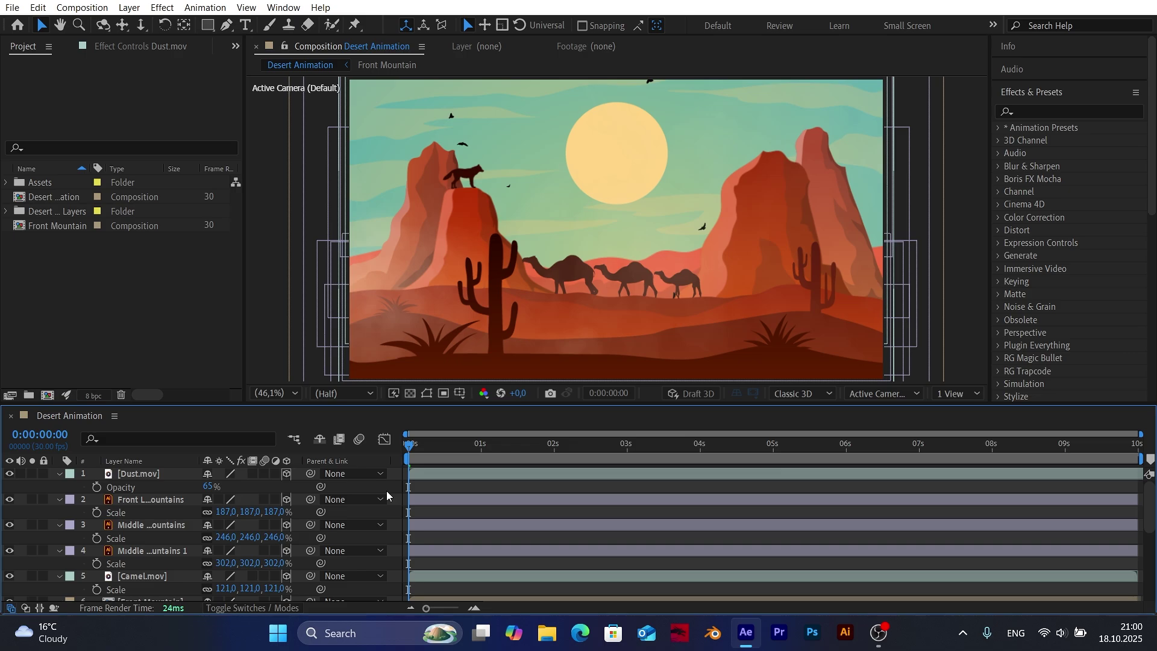
Search Effects & Presets for 'deep' and apply Deep Glow to the Month sun layer.
scroll(113, 524, "down", 5)
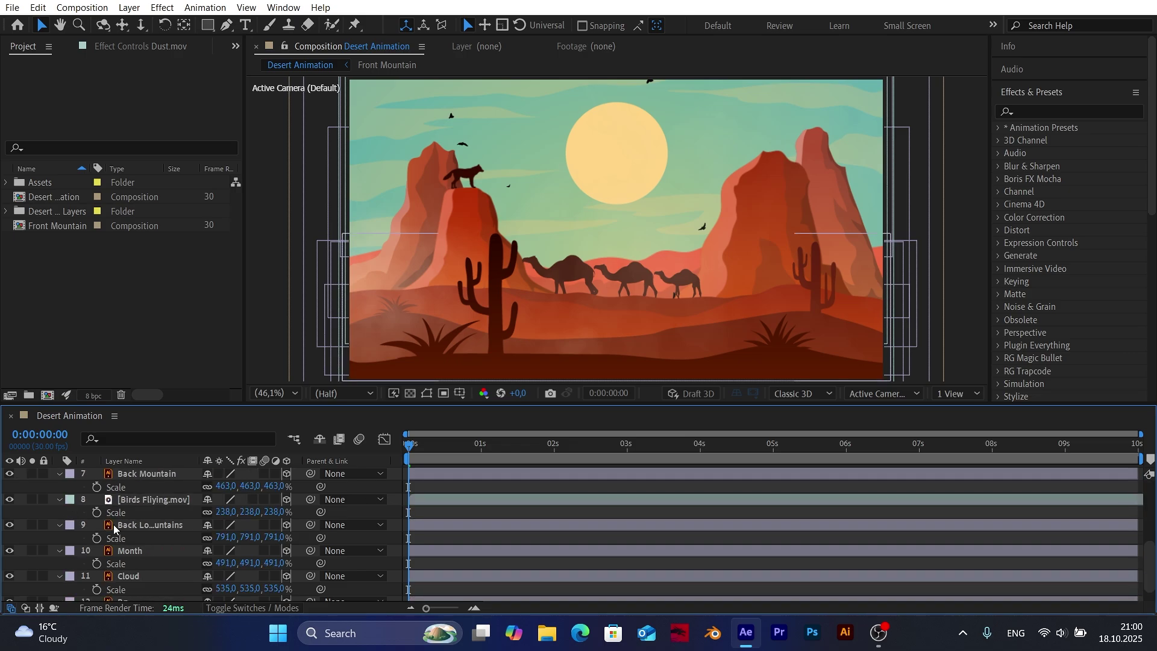
left_click(126, 531)
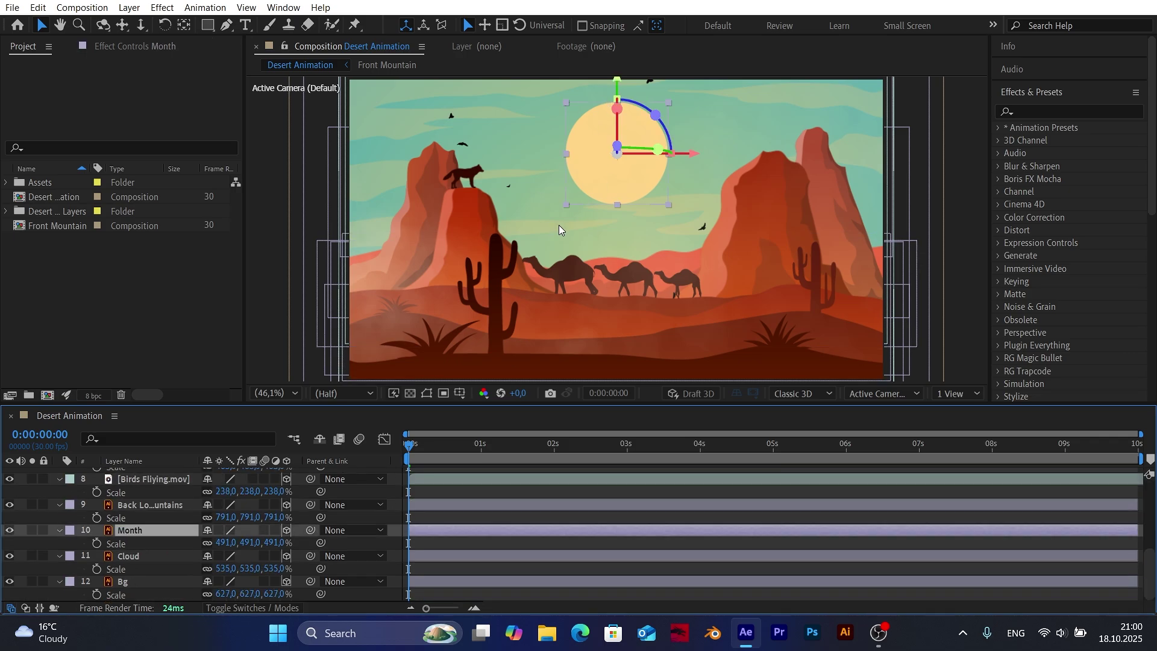
left_click(1035, 107)
type("deep")
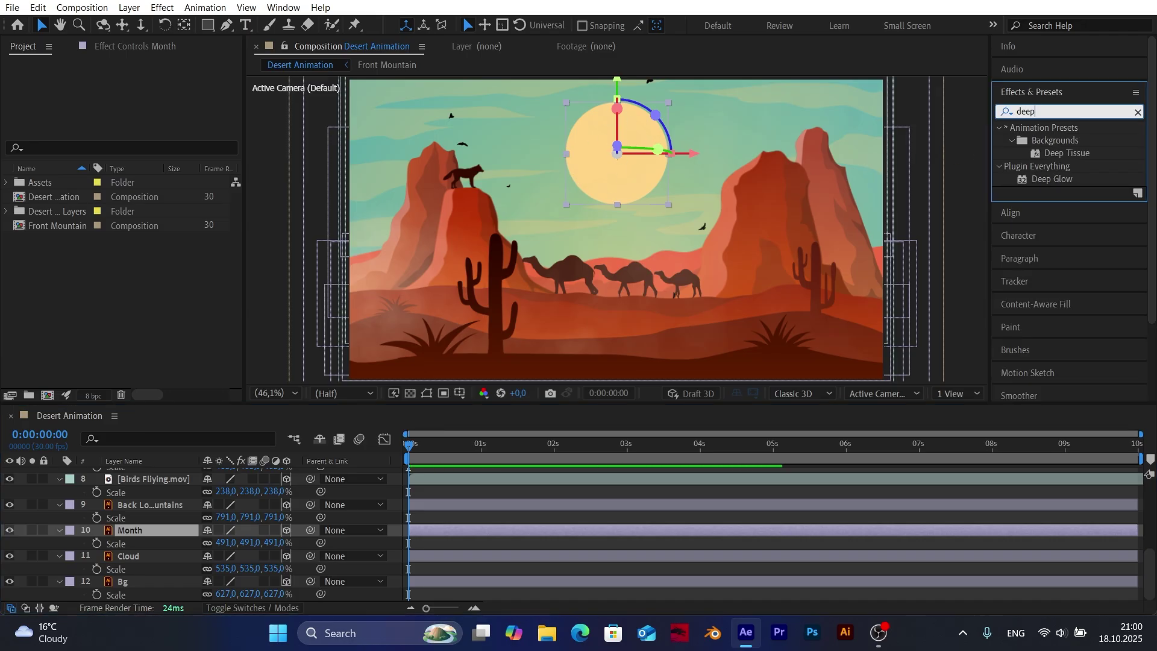
left_click_drag(1051, 177, 134, 537)
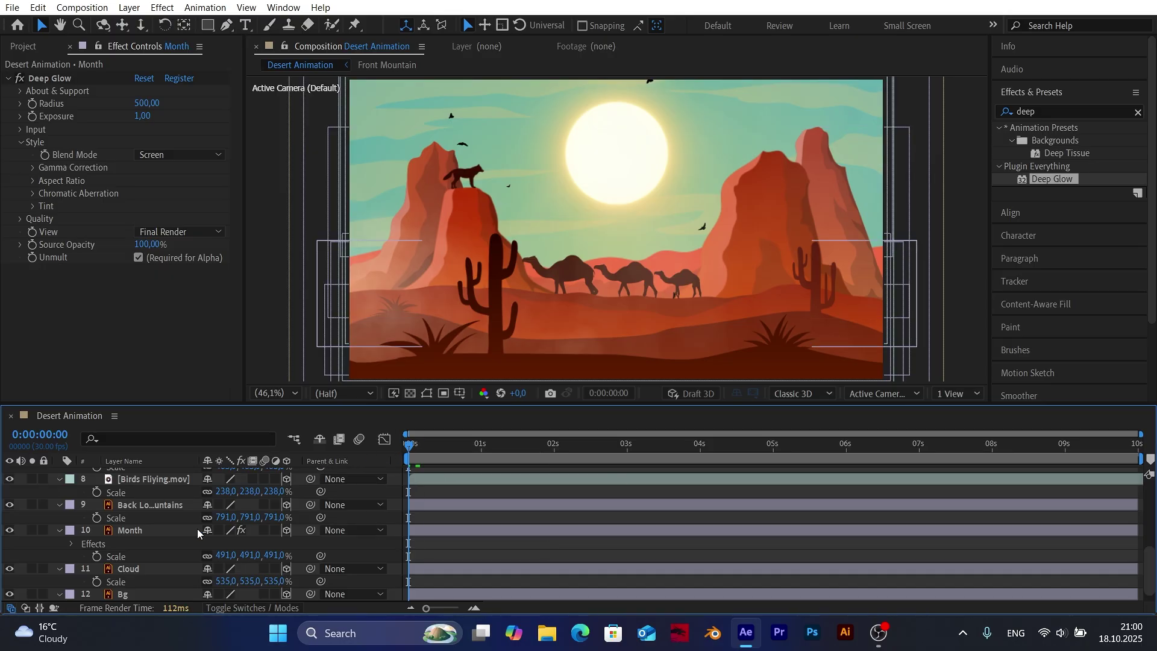
scroll(139, 537, "up", 5)
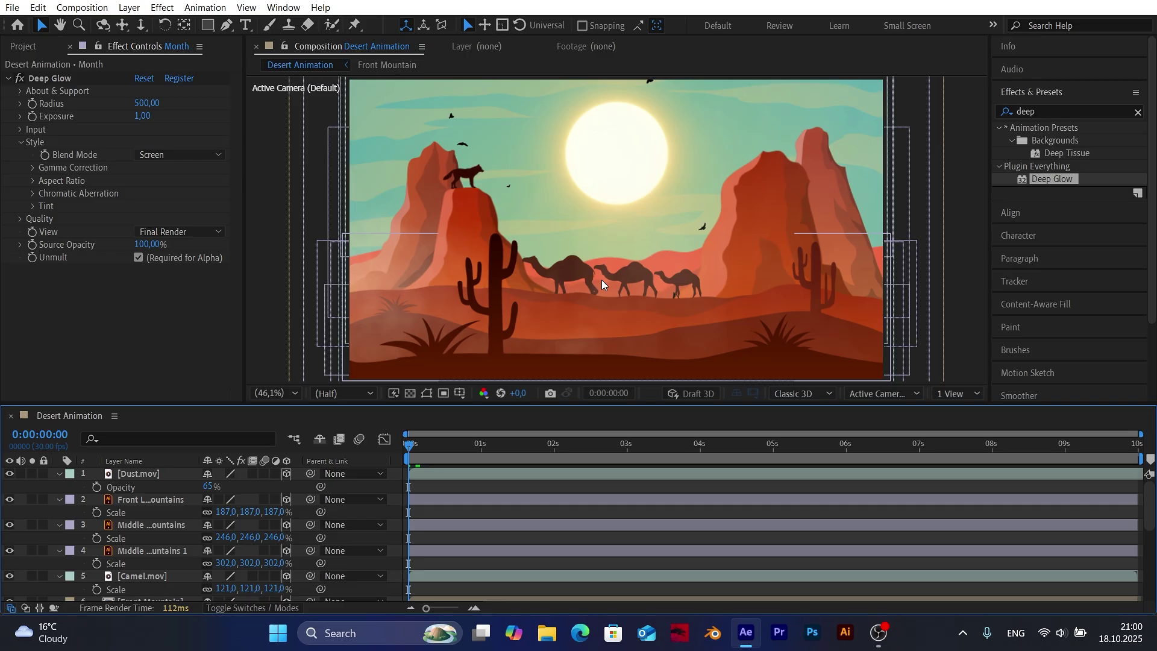
Keyframe Camel.mov's Position from X 5776.2 at the start to its end spot over 10 seconds.
left_click(131, 576)
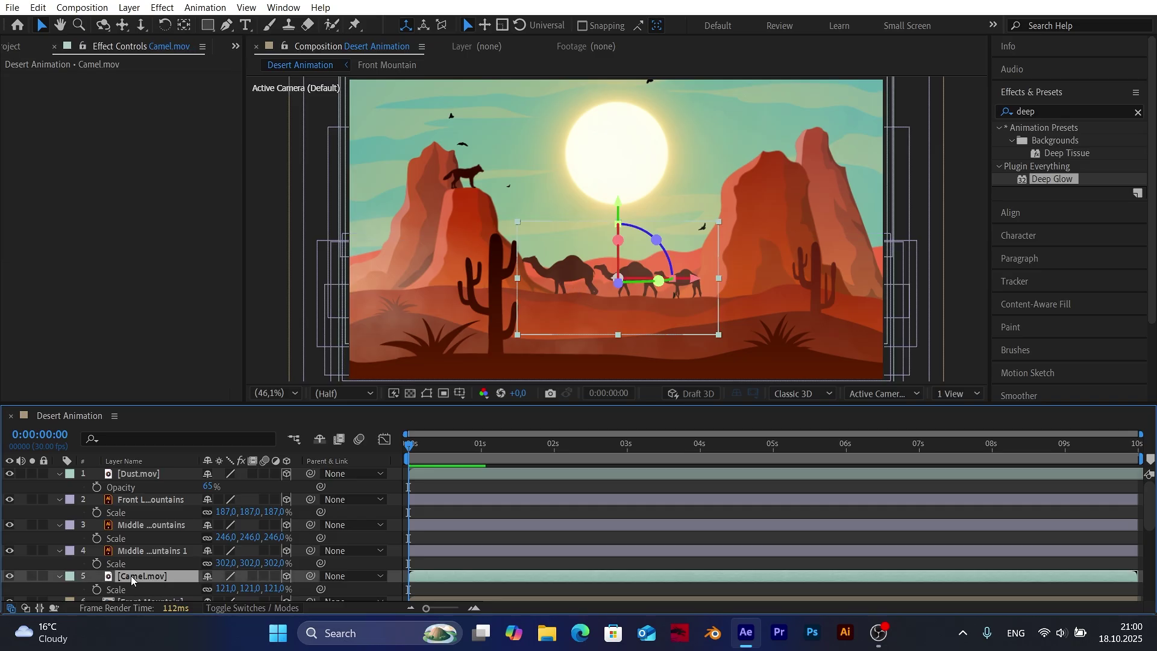
key("p")
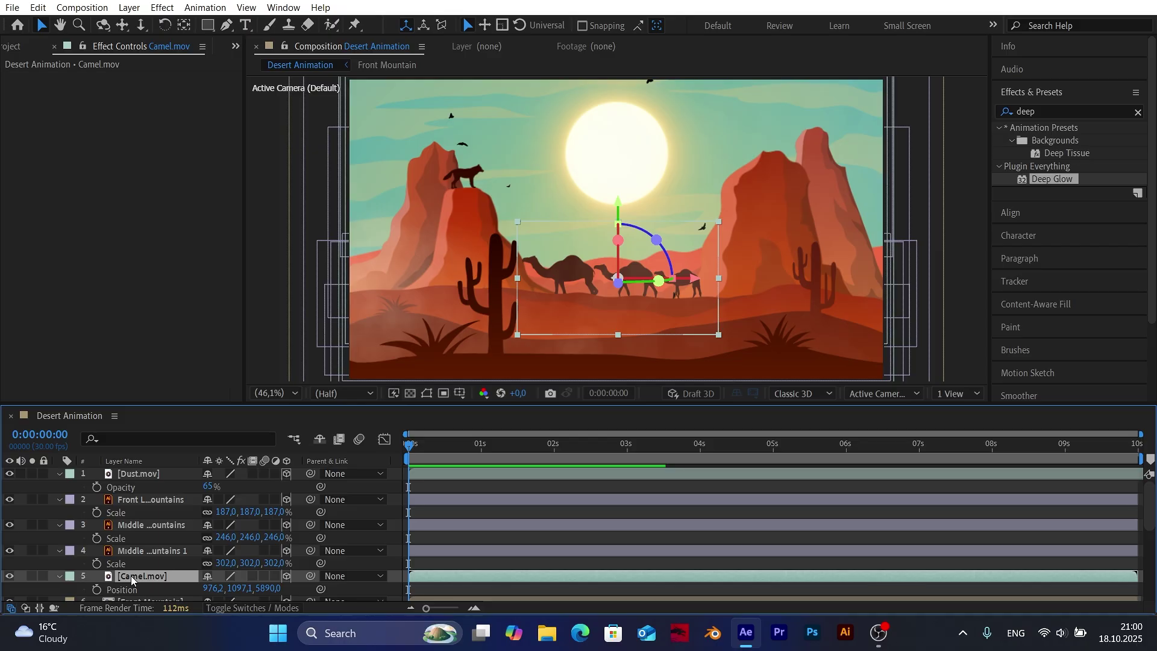
scroll(142, 570, "down", 1)
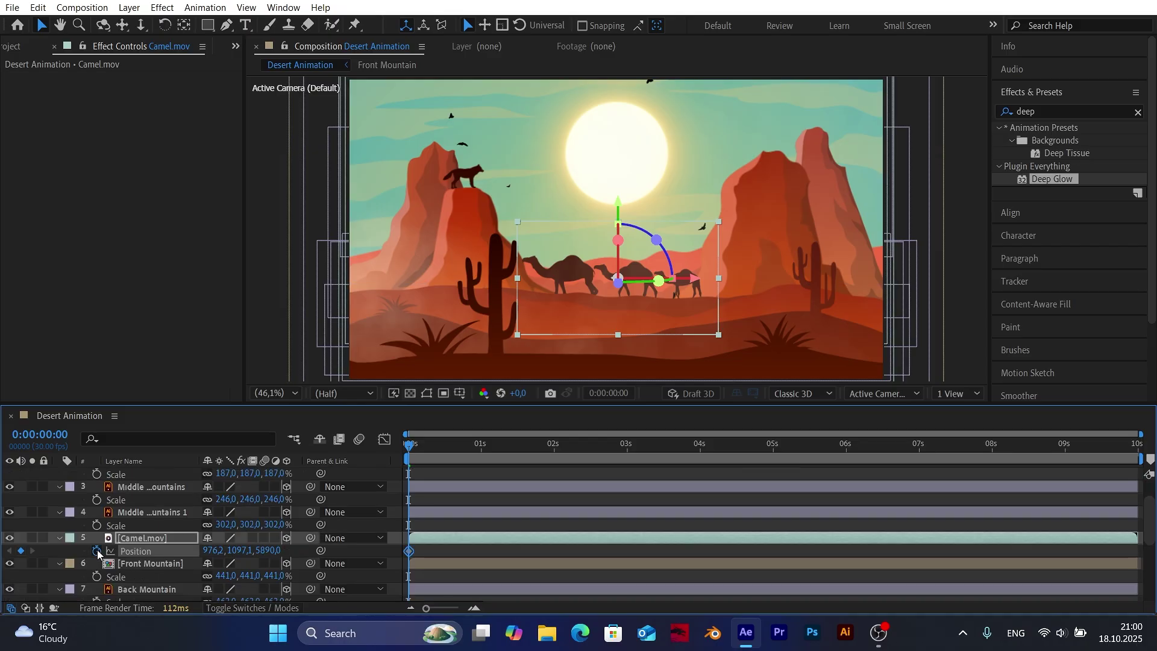
left_click(97, 552)
left_click(1133, 463)
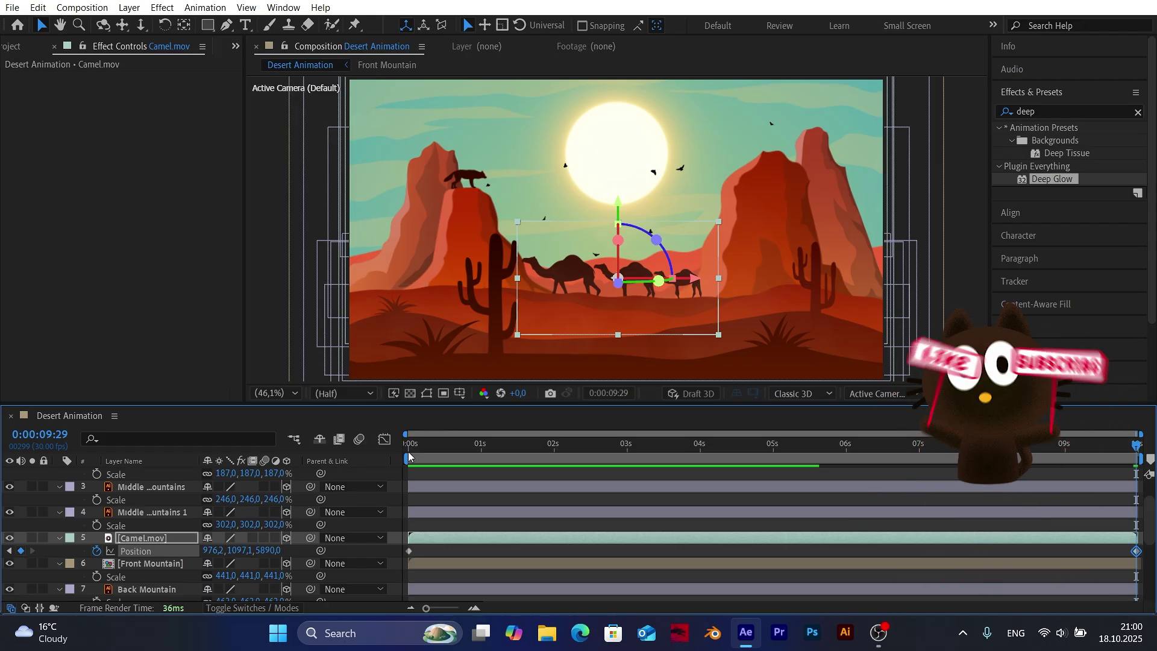
key("Home")
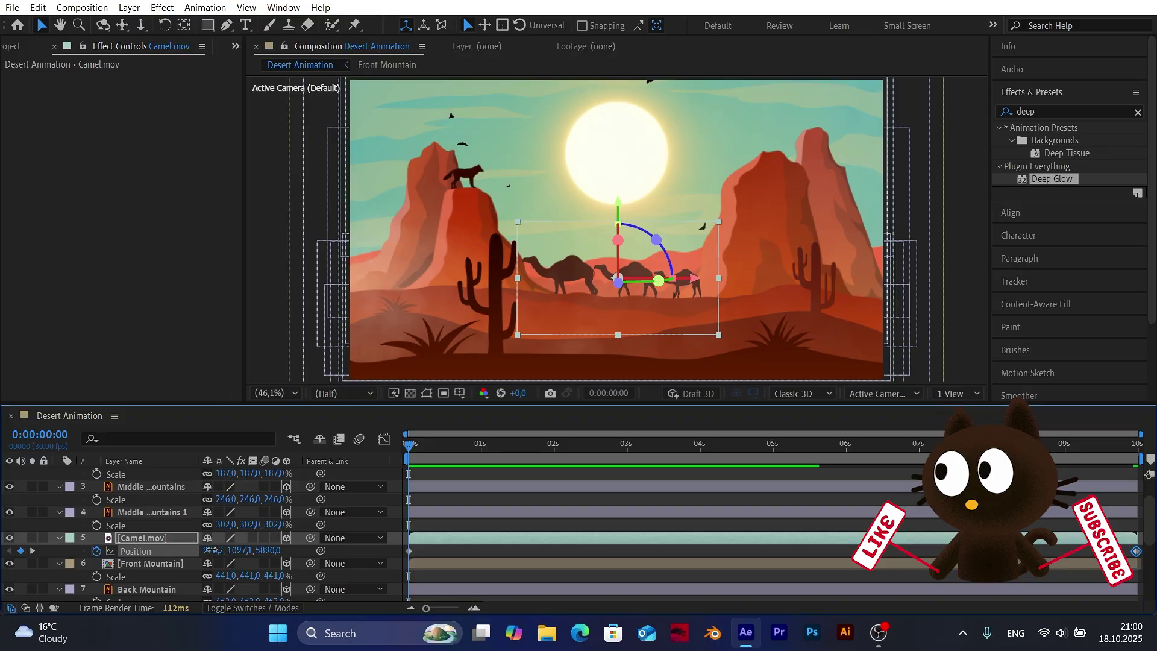
left_click_drag(216, 552, 579, 555)
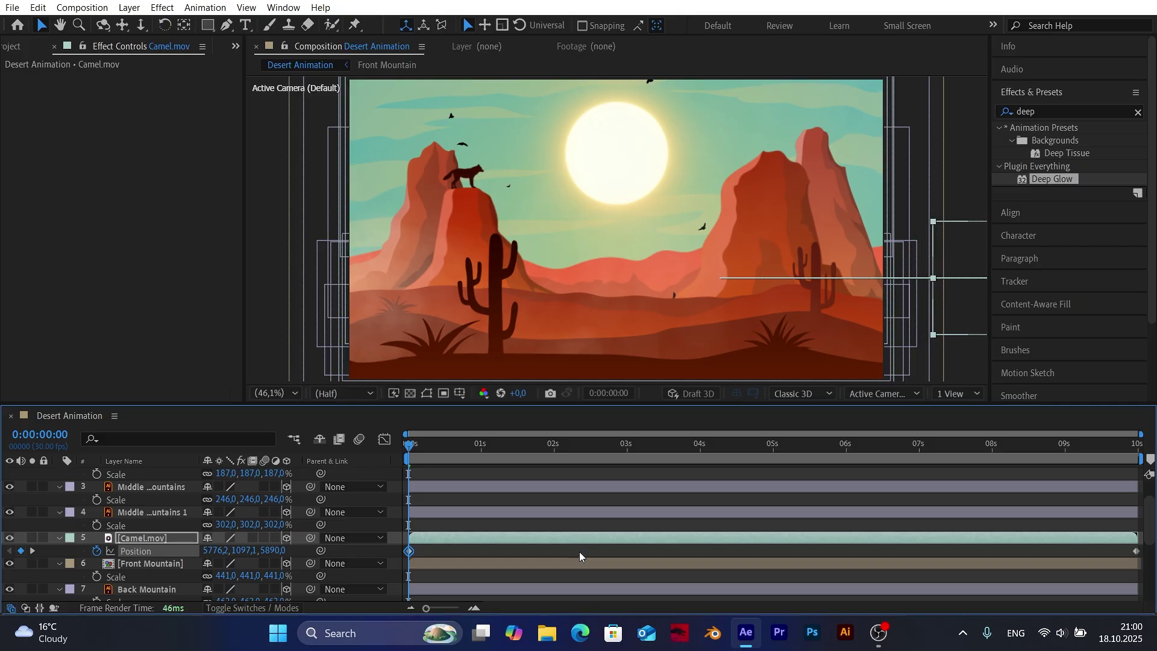
left_click(390, 558)
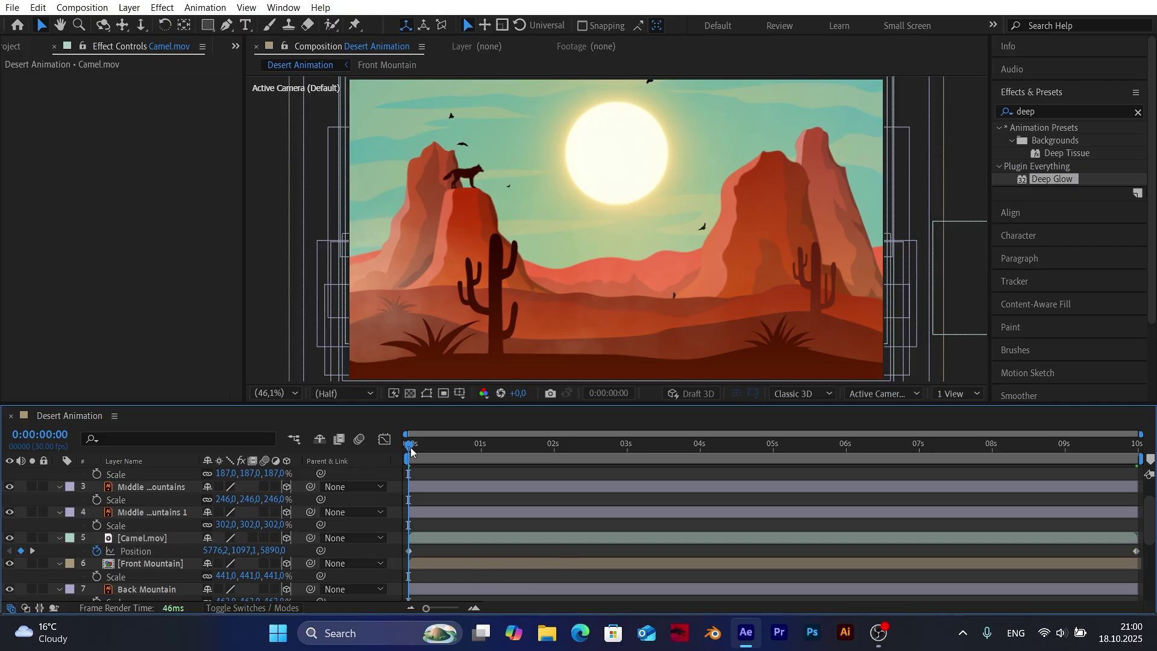
left_click_drag(412, 446, 356, 461)
Drag Birds Flying.mov up its Y axis to about Y -451.5.
scroll(132, 509, "down", 3)
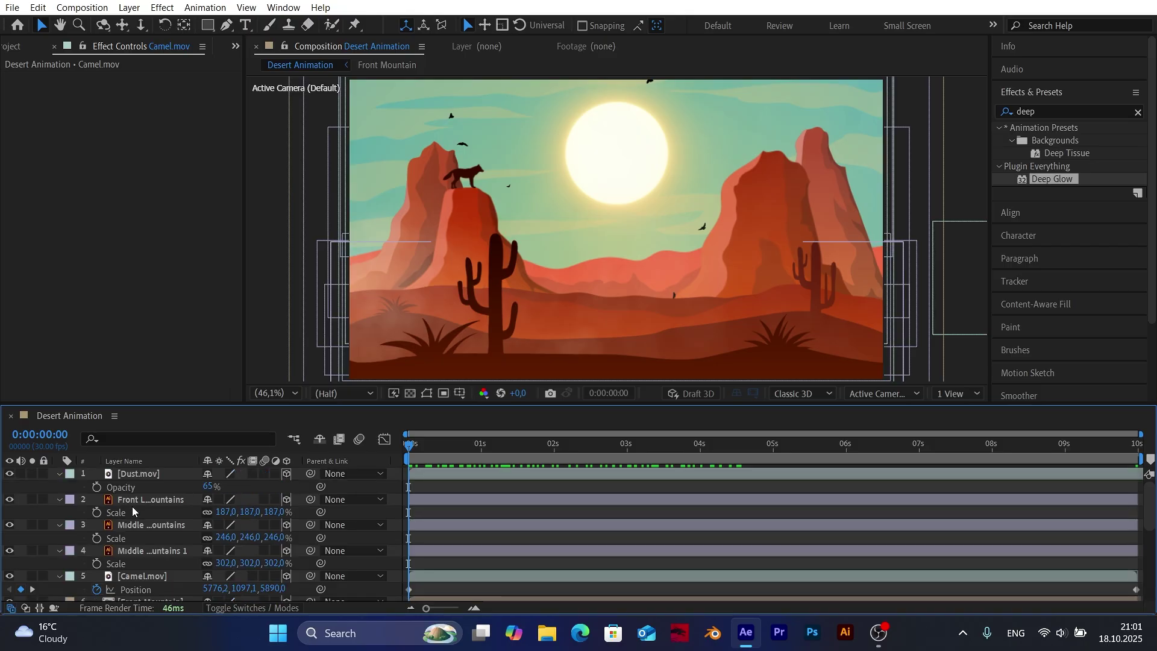
left_click(149, 540)
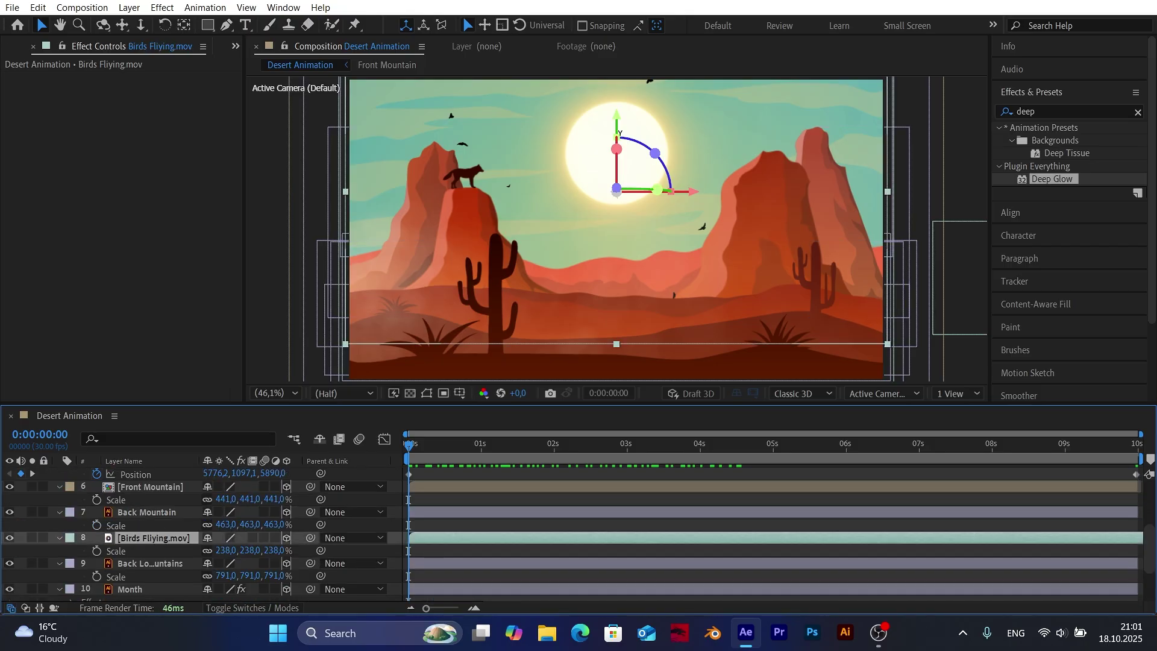
left_click_drag(619, 111, 618, 80)
left_click(364, 520)
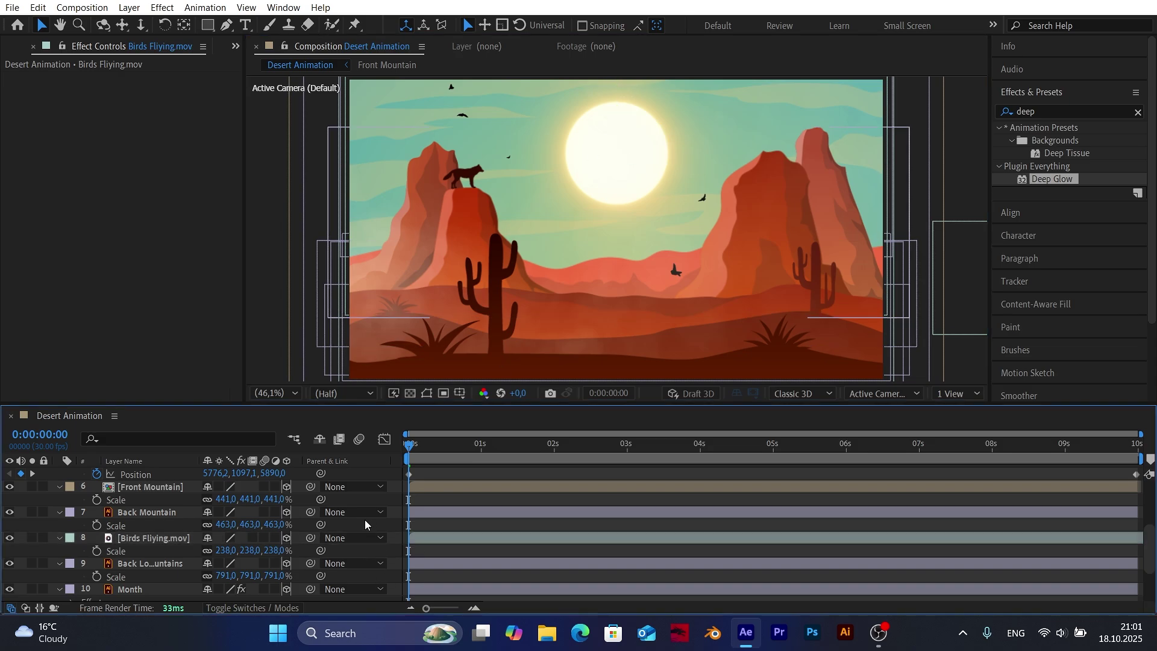
scroll(364, 519, "up", 5)
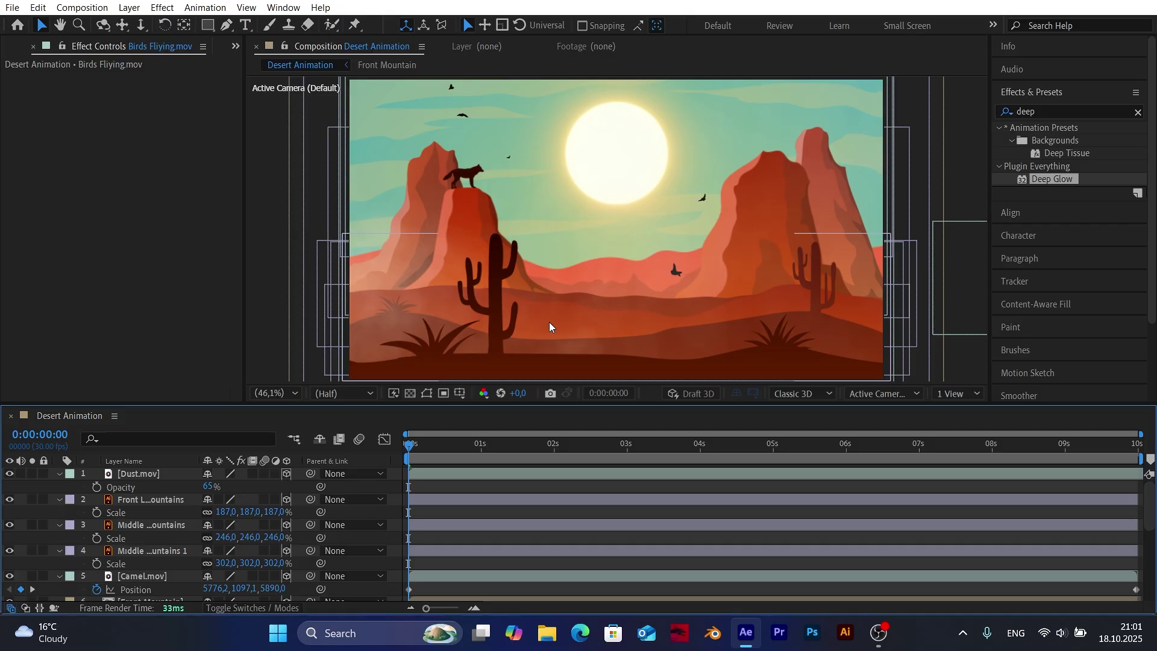
Create Camera 1 as a Two-Node Camera with the 50mm preset.
left_click(132, 8)
mouse_move(157, 25)
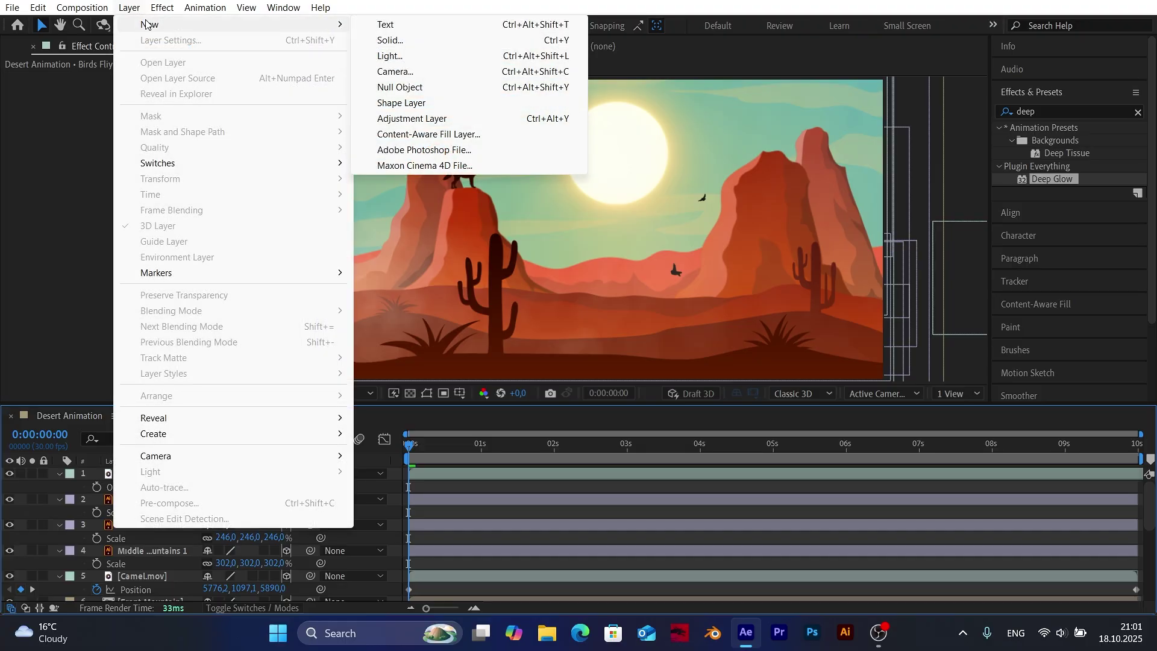
left_click(399, 73)
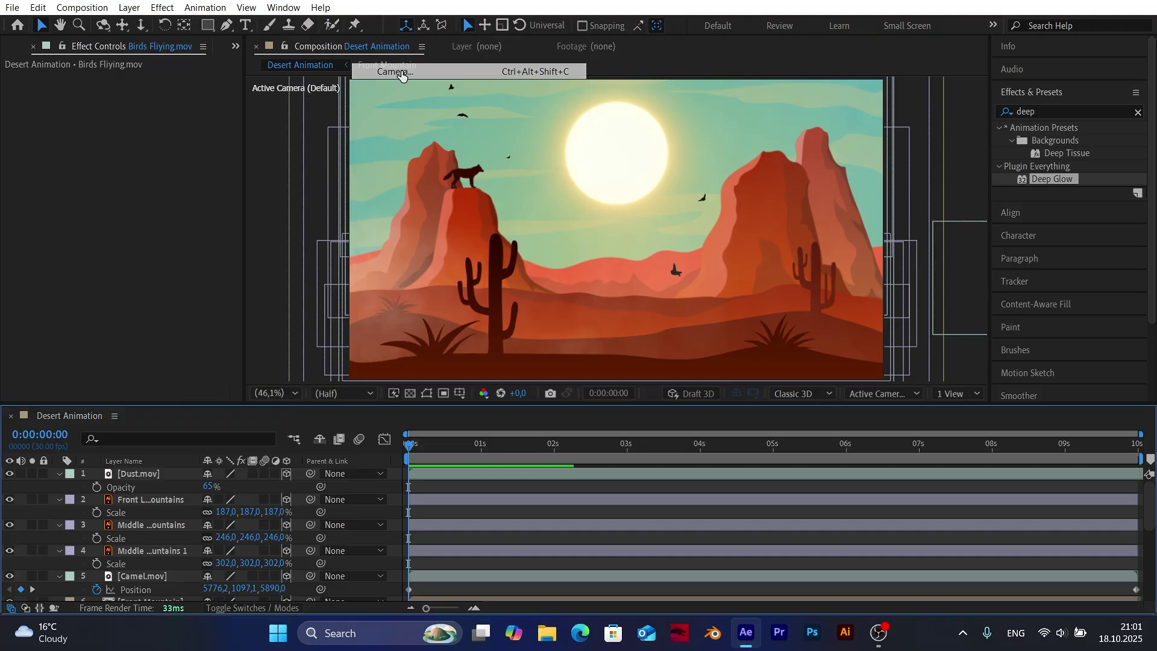
left_click_drag(399, 78, 811, 74)
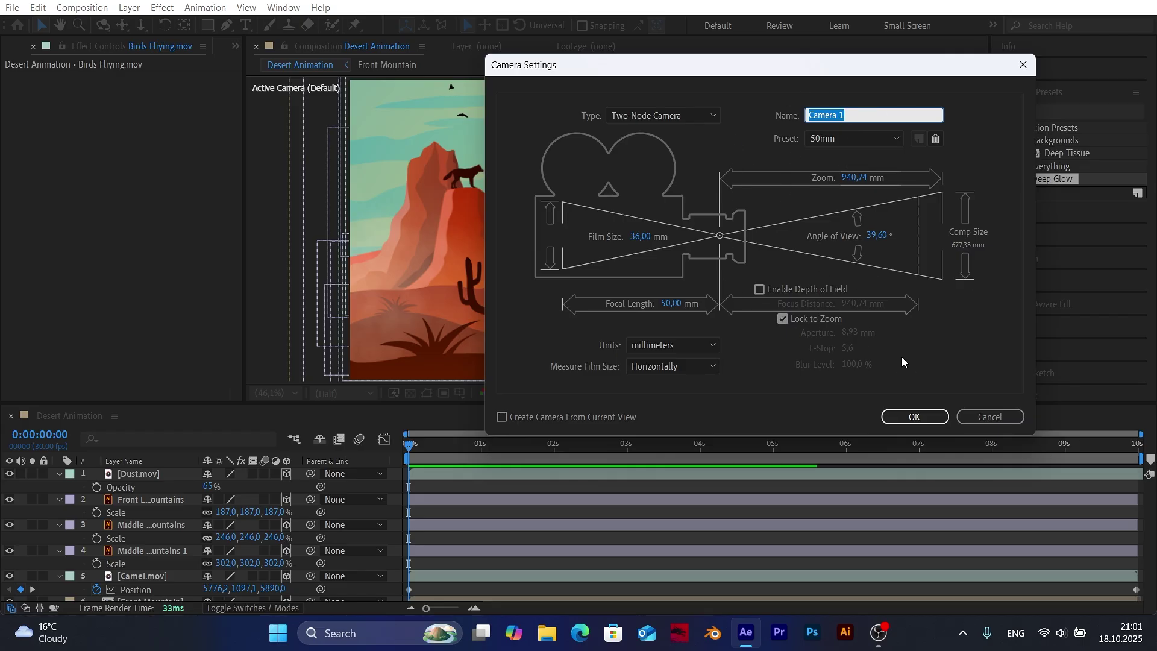
left_click(911, 418)
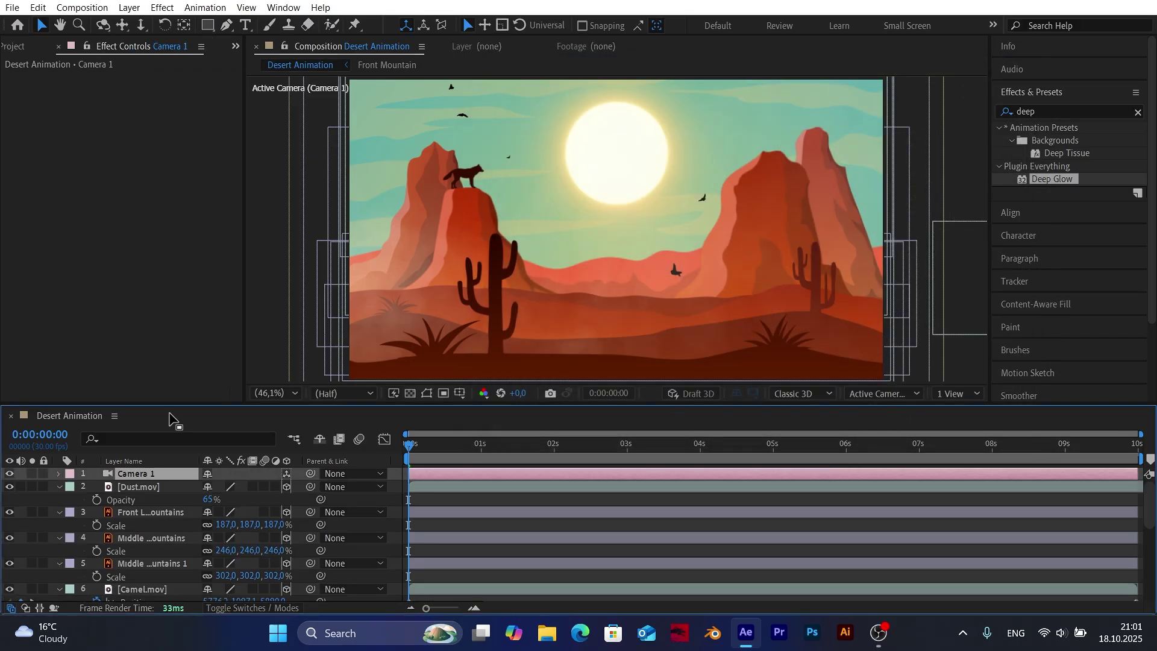
Create an orbit null for the Camera 1 layer from its right-click Camera options.
right_click(141, 477)
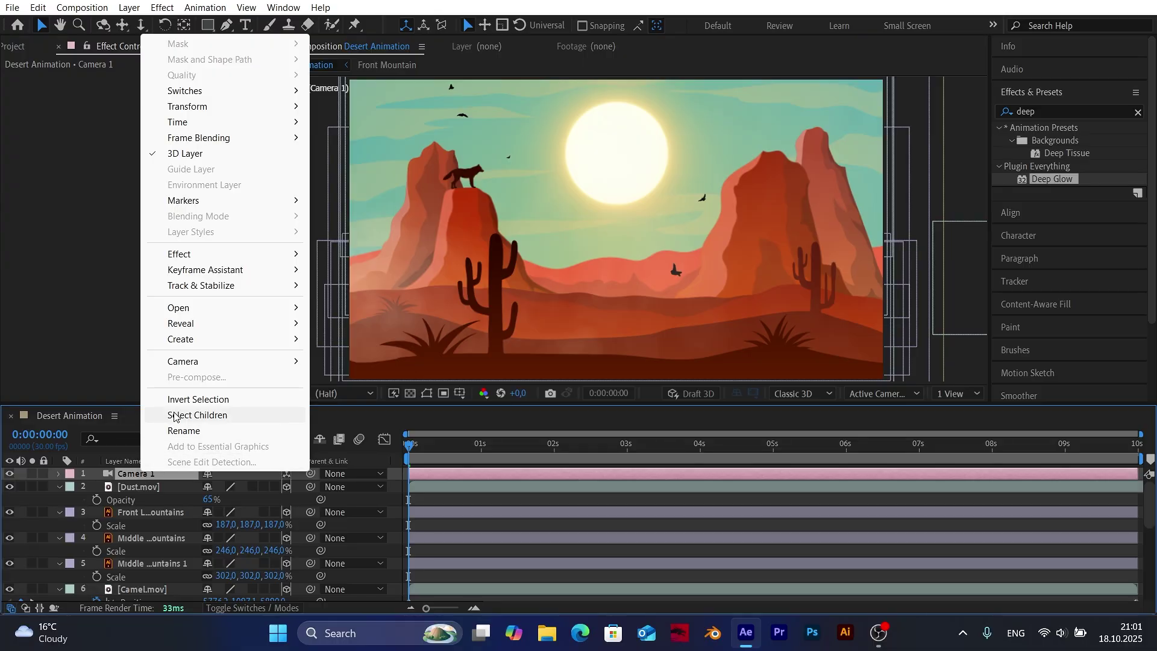
mouse_move(192, 360)
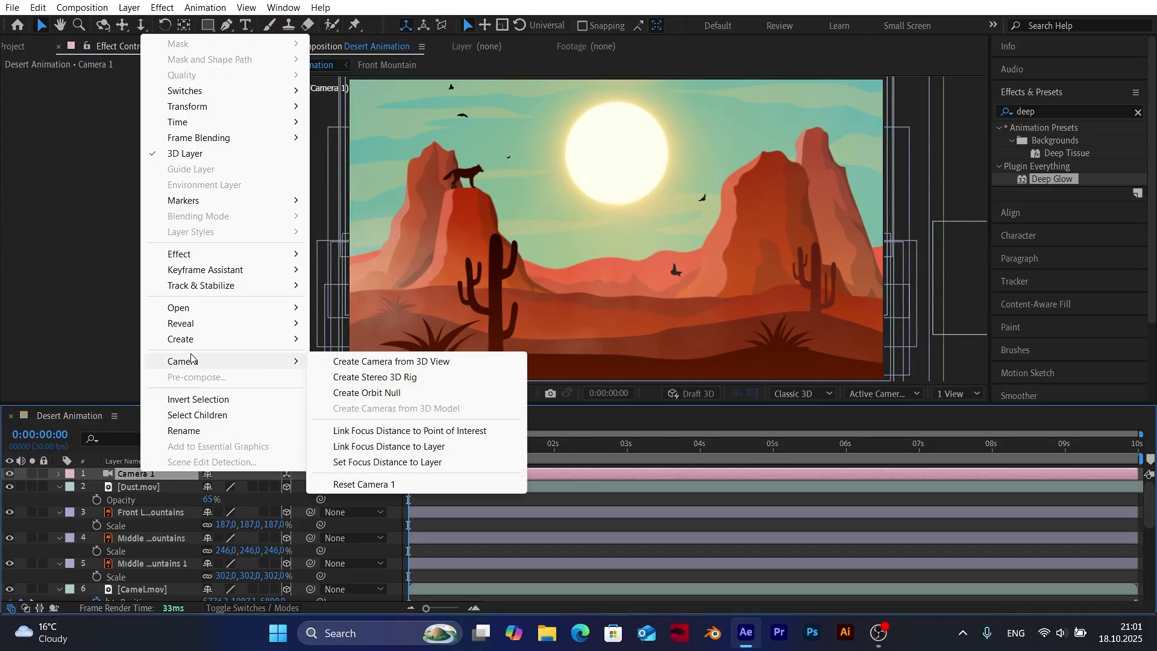
left_click(387, 393)
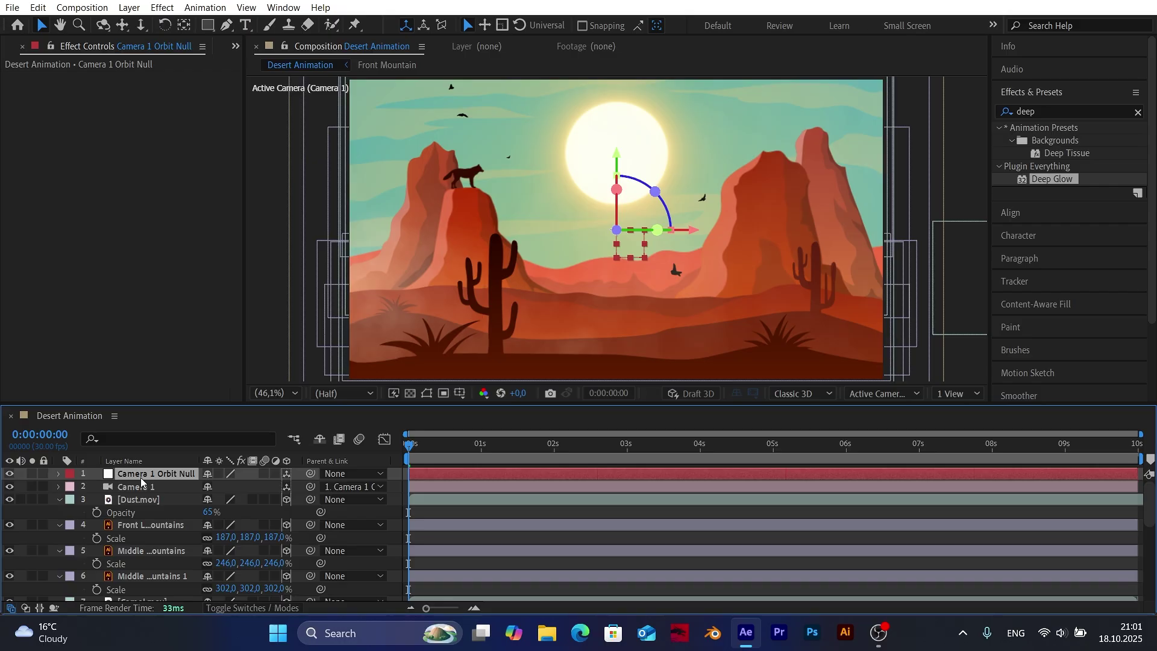
Reveal the orbit null's Position and Z Rotation and keyframe both at 0s and 7s.
key("p")
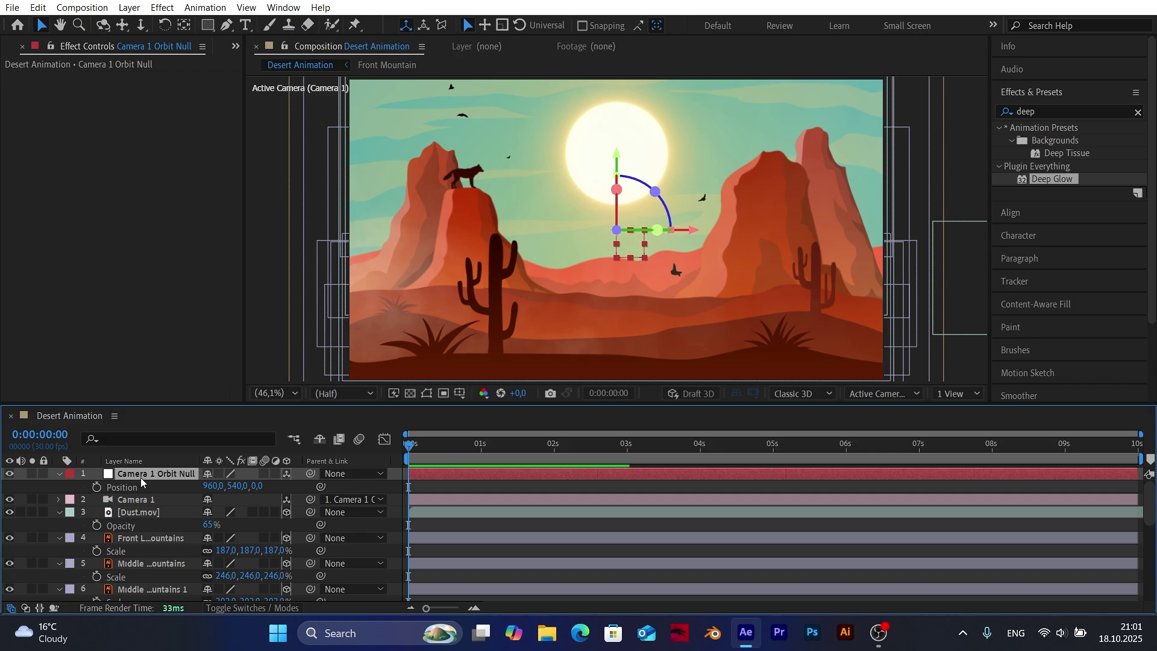
key("shift+r")
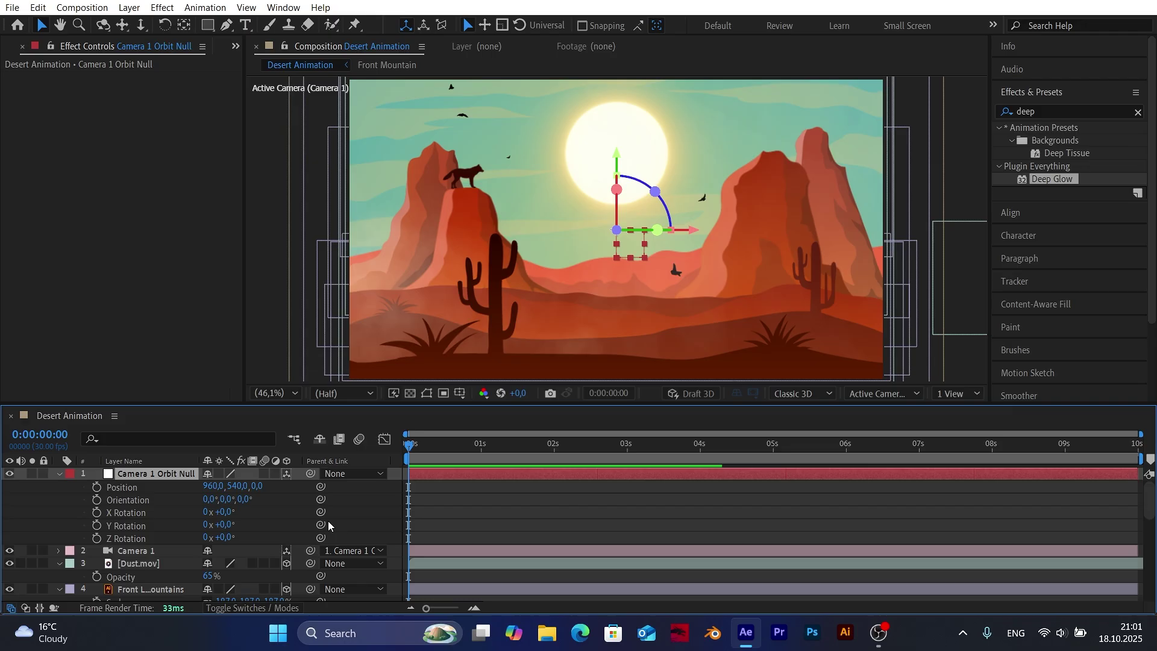
left_click(370, 500)
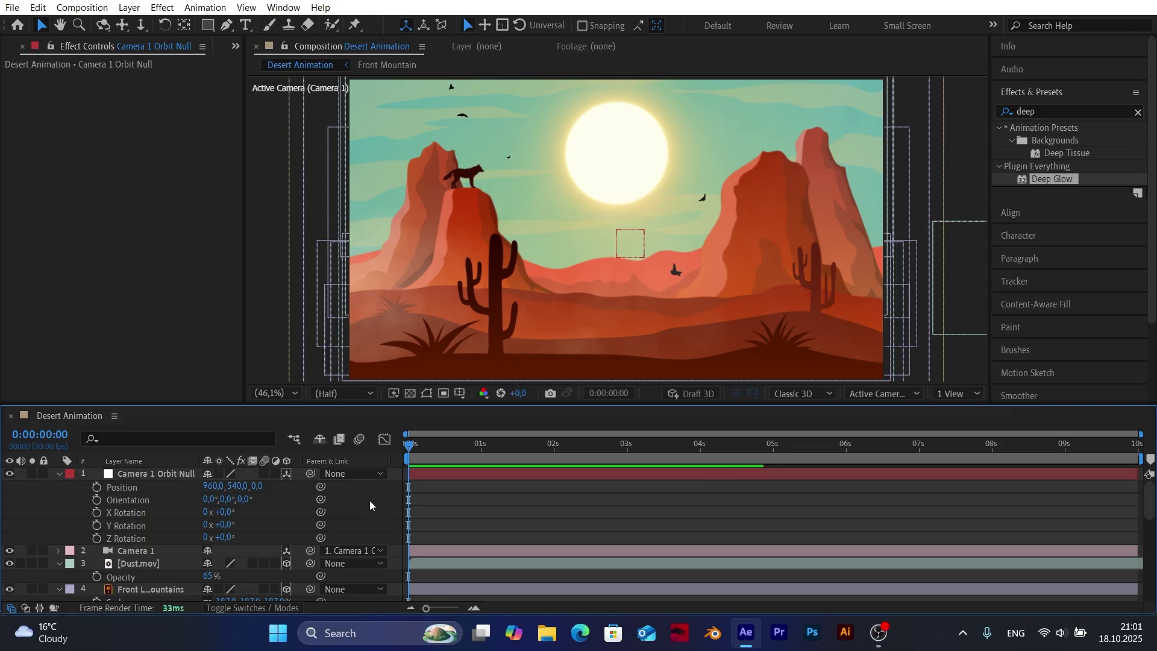
left_click(97, 487)
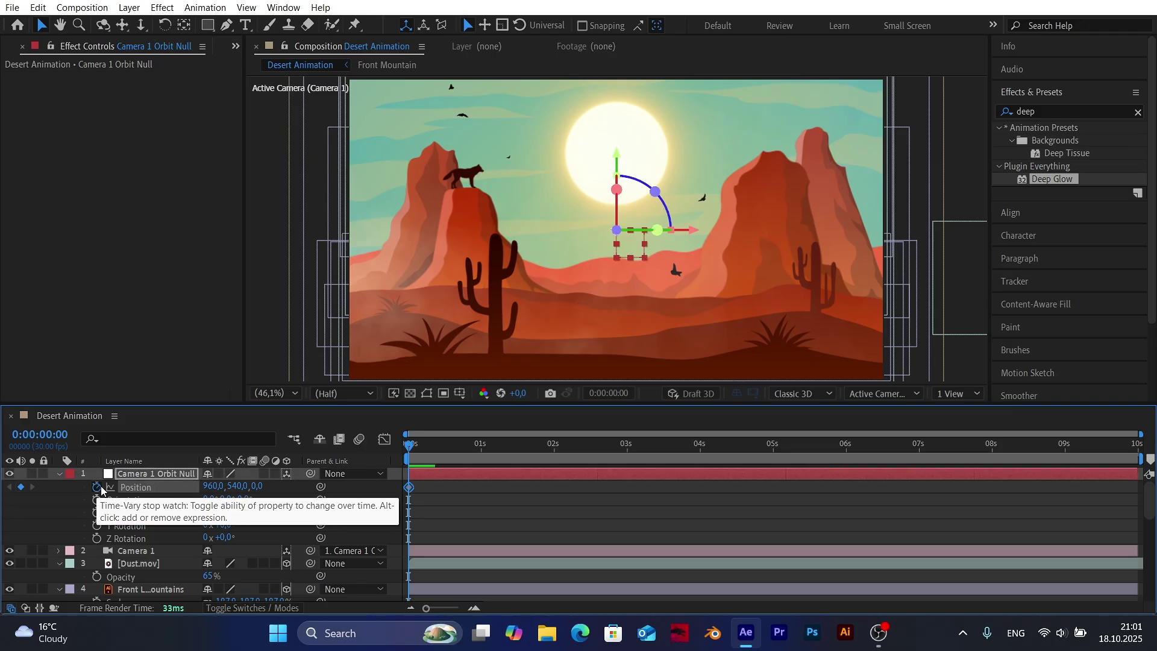
left_click(97, 539)
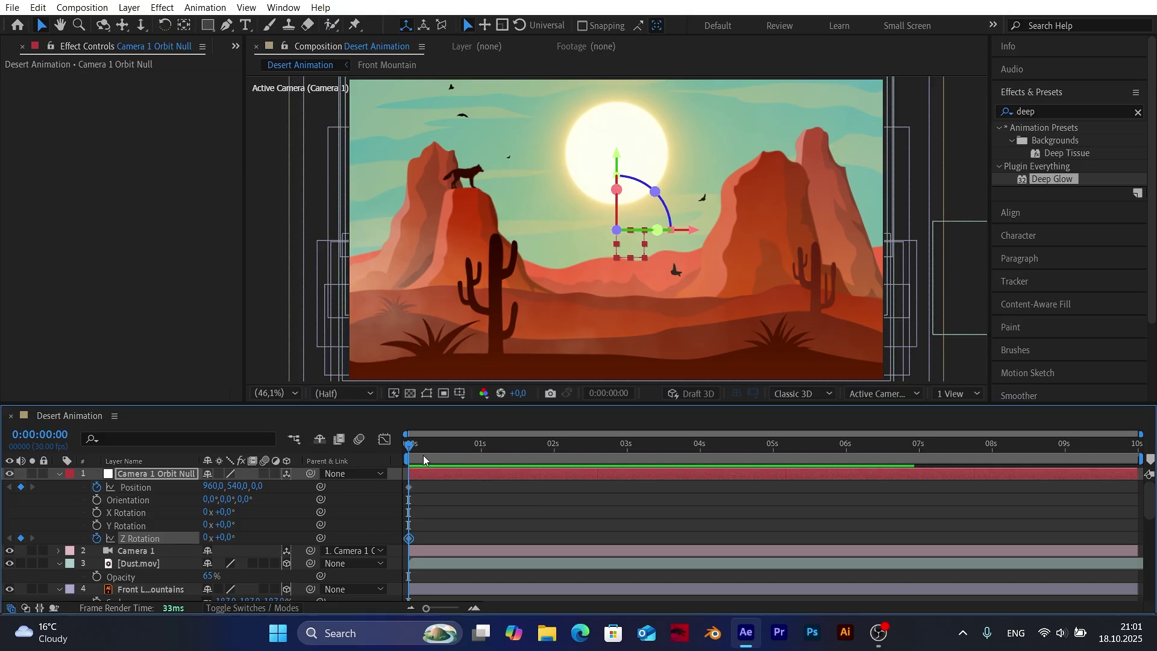
left_click_drag(423, 454, 920, 457)
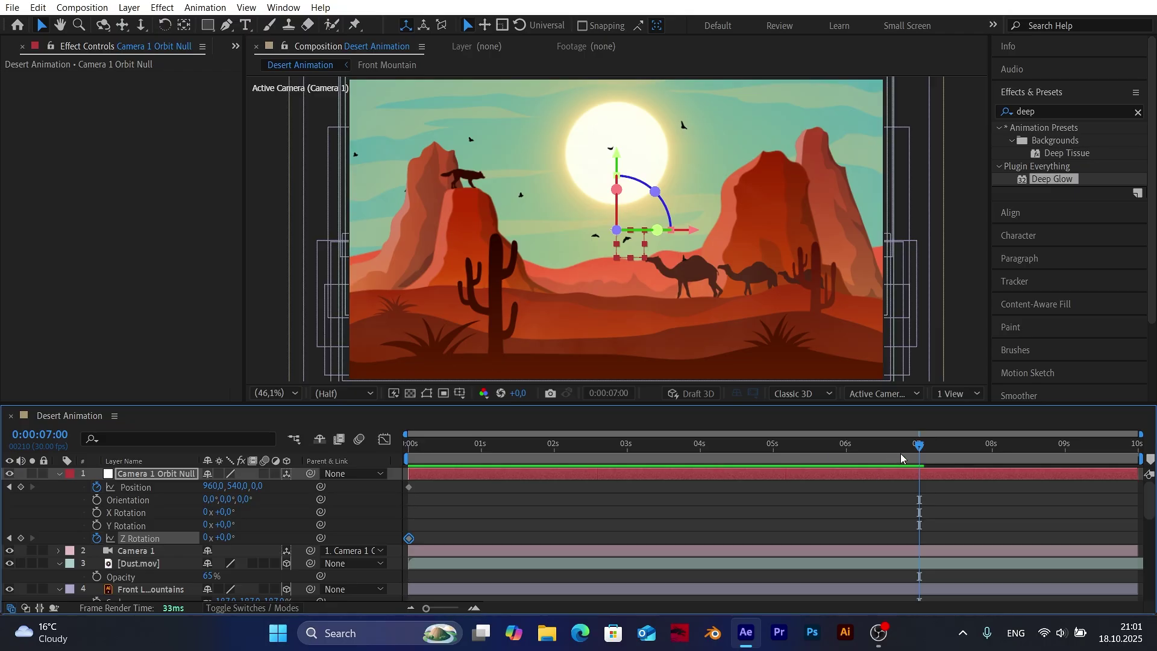
left_click(21, 487)
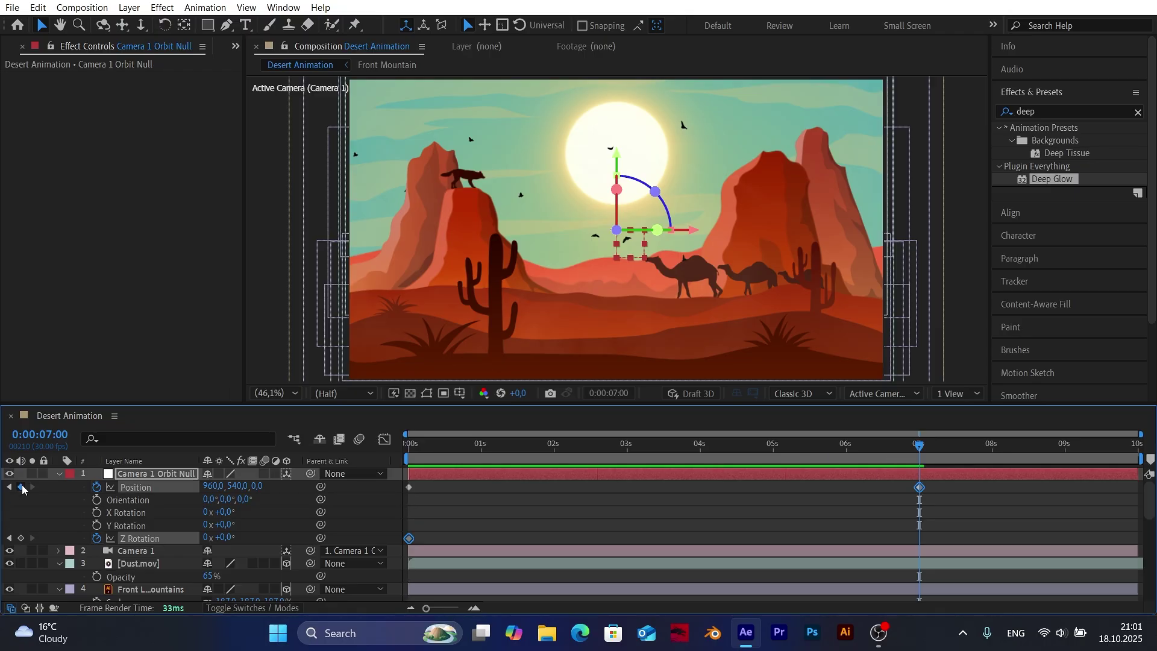
left_click(20, 538)
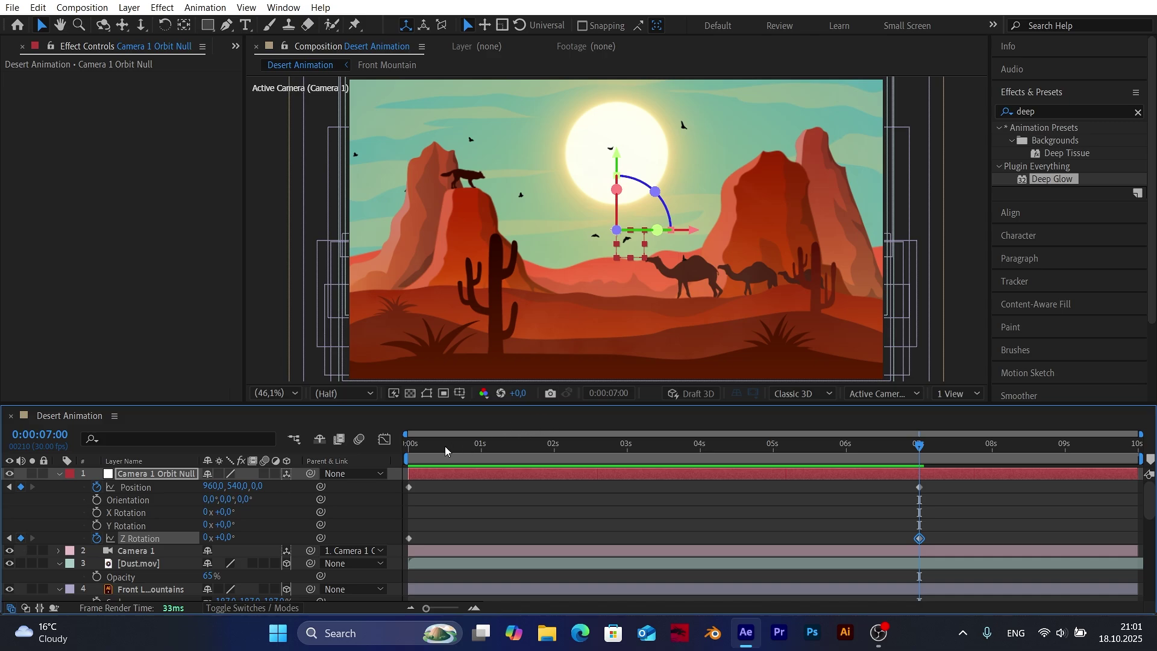
left_click_drag(445, 446, 411, 508)
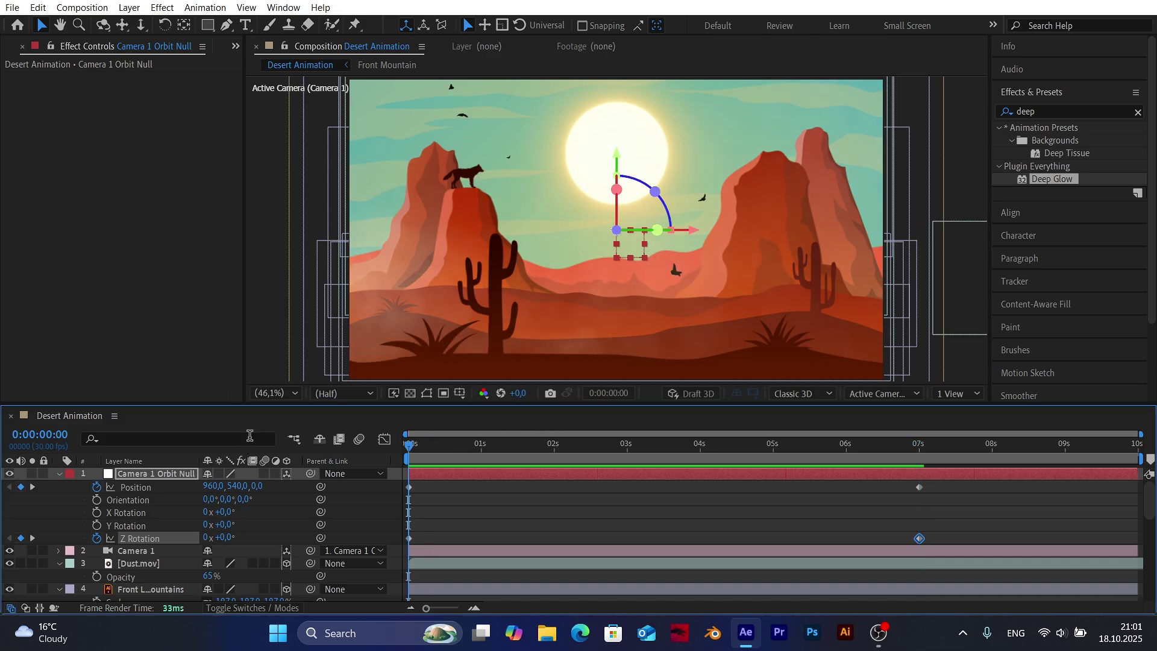
left_click(357, 502)
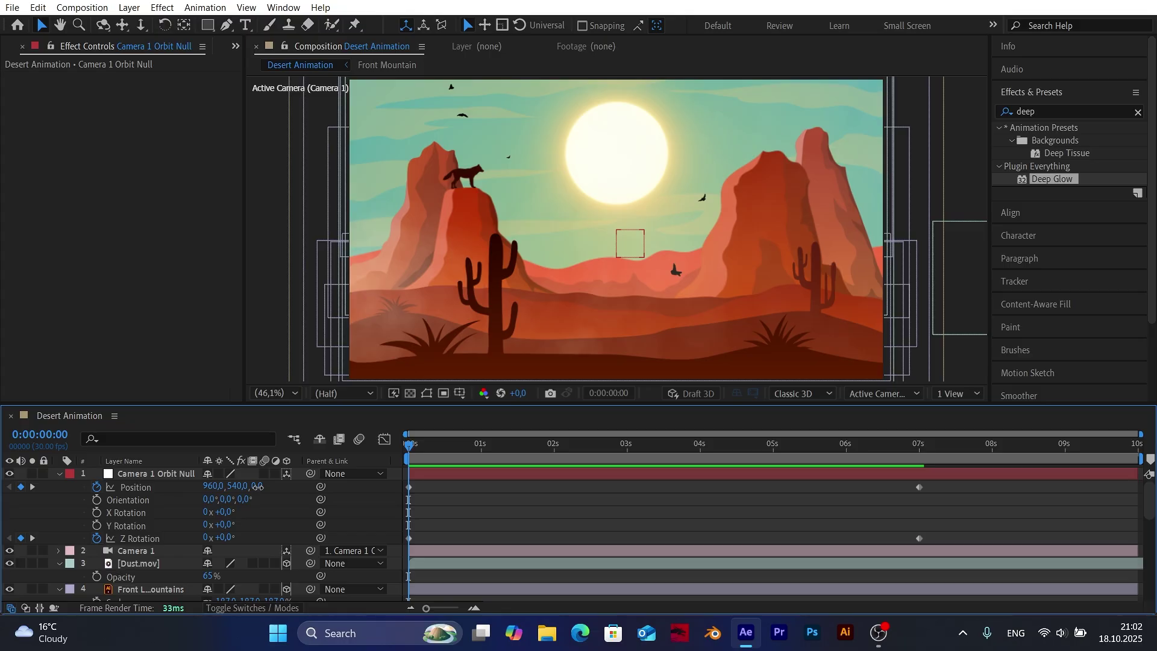
At 0s, push Position in to about 960,-786,6466 on the moon and set Z Rotation to 10°.
left_click_drag(258, 486, 666, 461)
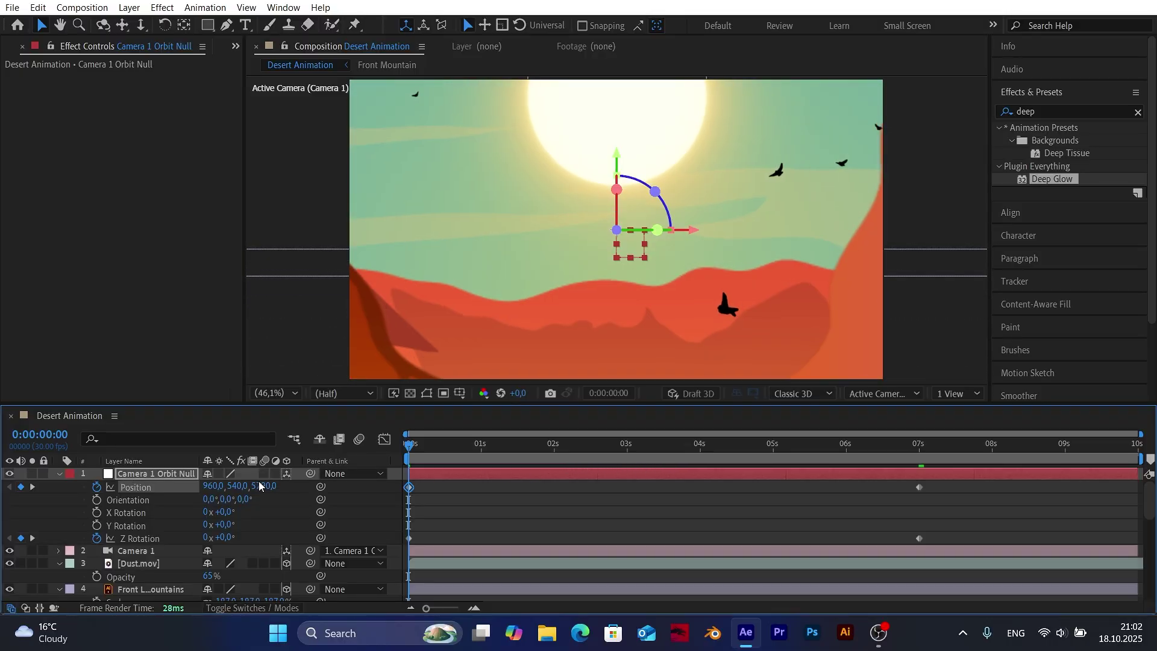
left_click_drag(238, 486, 161, 485)
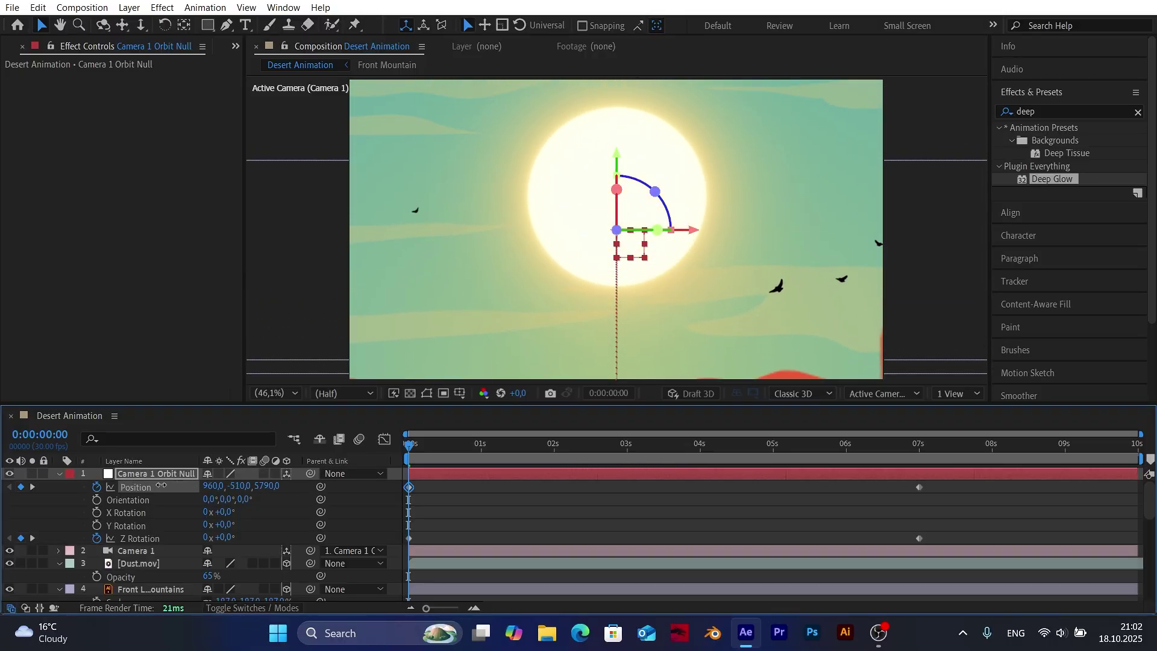
left_click_drag(238, 486, 85, 486)
left_click_drag(266, 486, 344, 493)
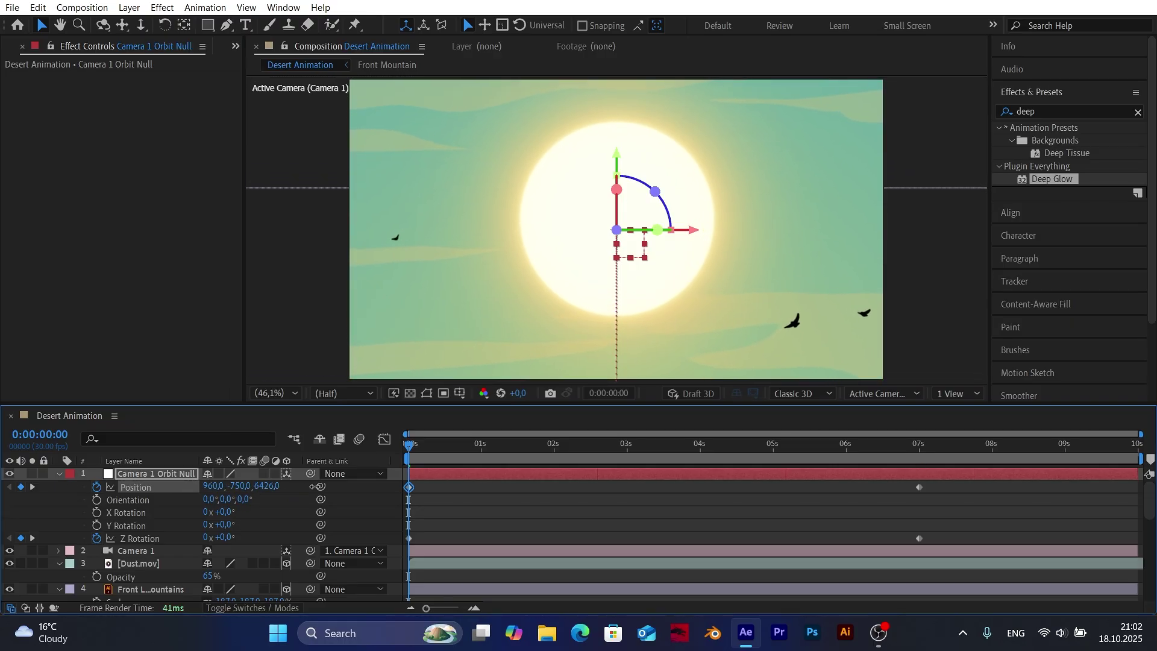
left_click_drag(232, 486, 222, 485)
left_click(276, 497)
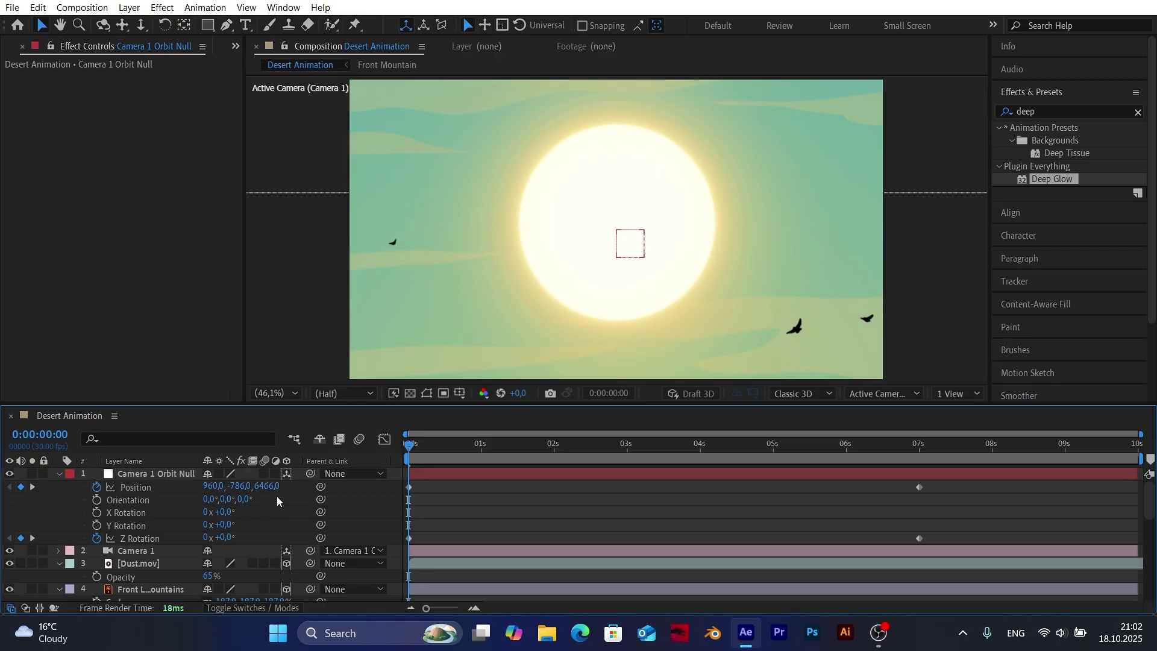
left_click(140, 539)
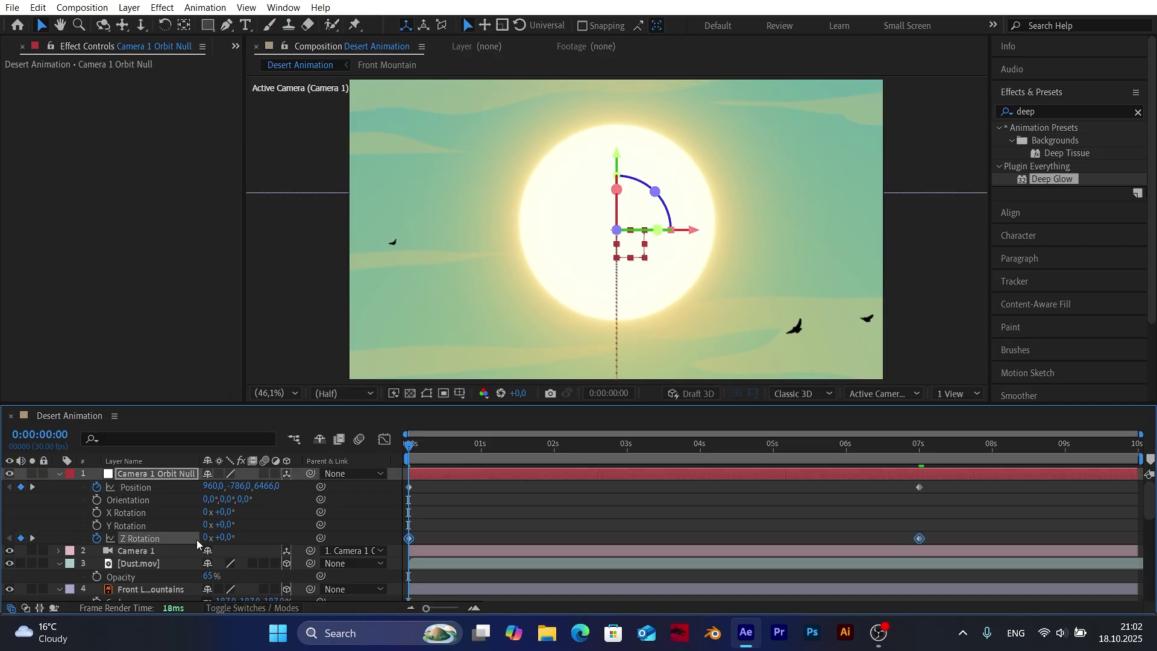
left_click(226, 538)
type("10")
left_click(284, 523)
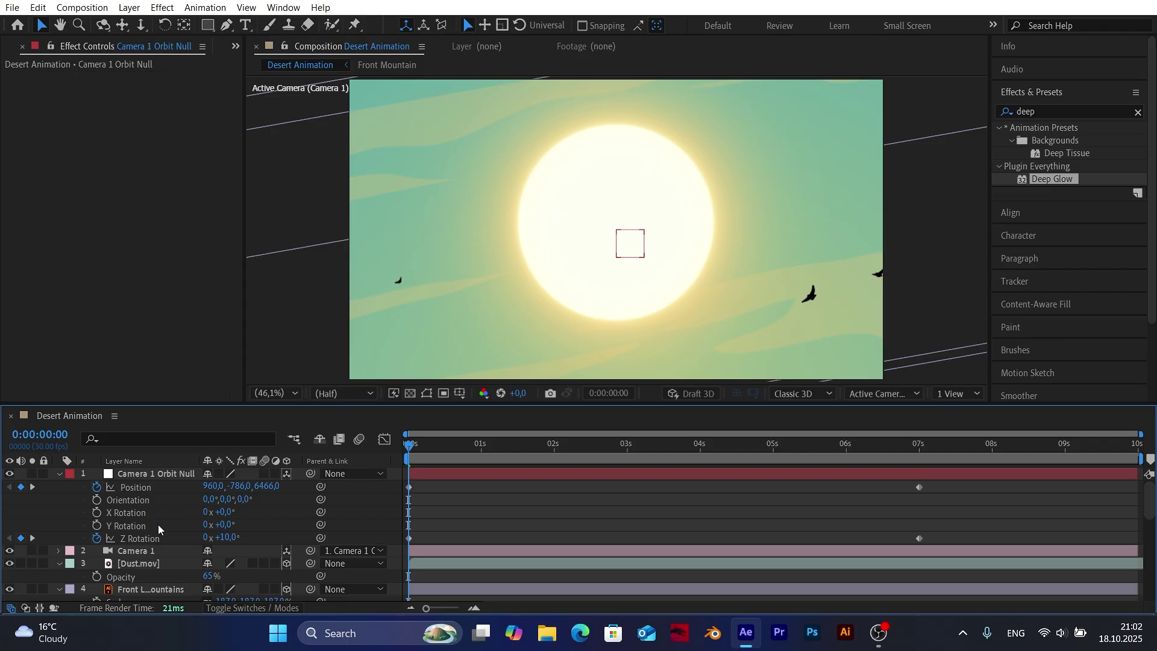
Move the Cloud layer upward in the frame.
scroll(126, 534, "down", 10)
left_click(136, 555)
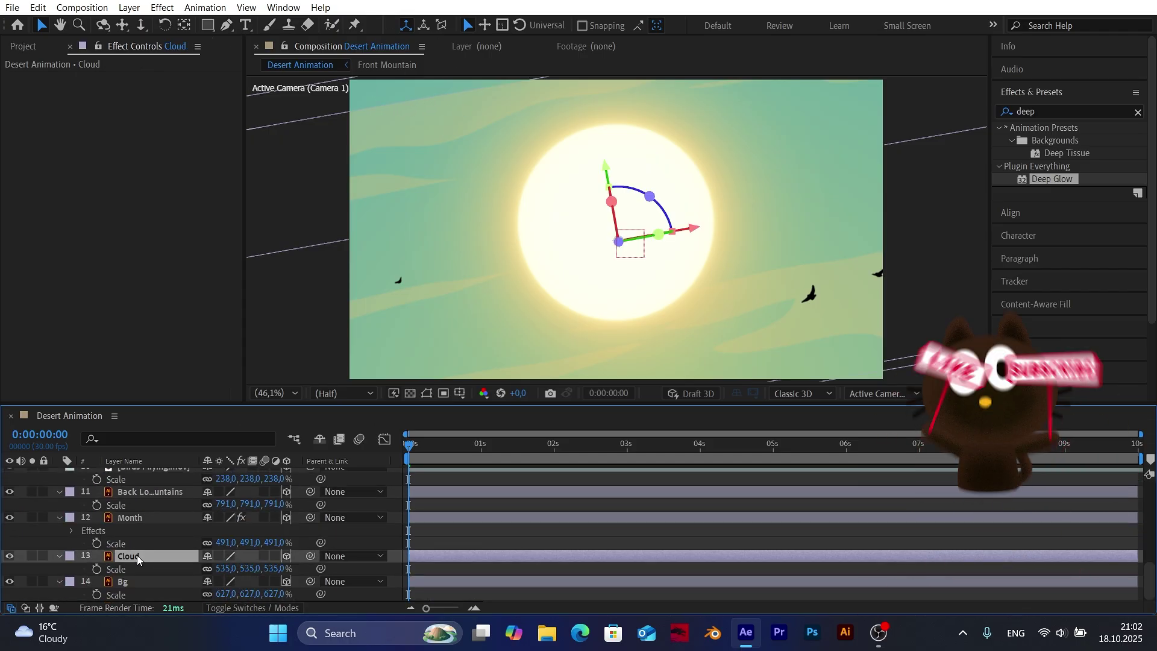
left_click_drag(606, 172, 589, 125)
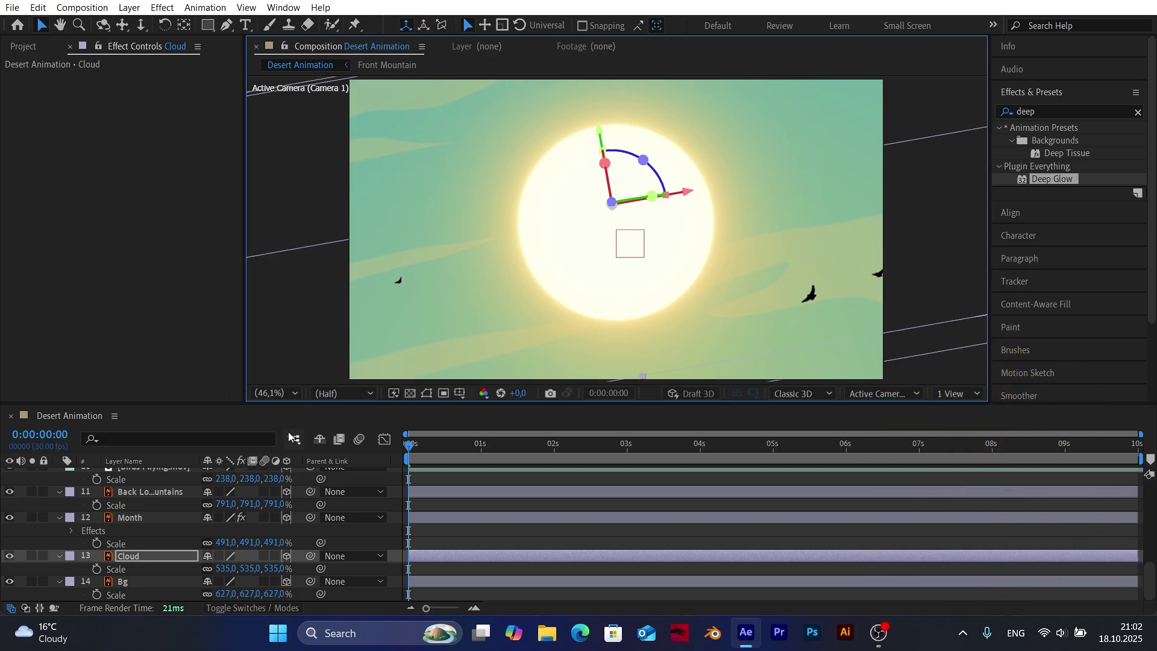
left_click(363, 539)
scroll(362, 532, "up", 10)
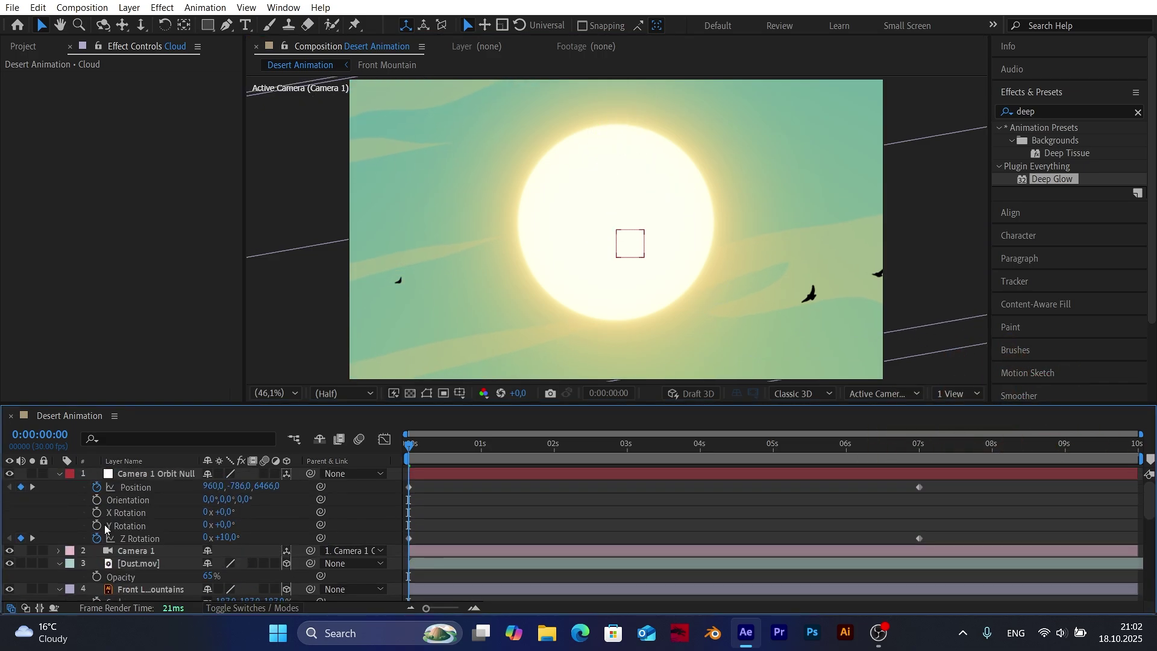
Set the orbit null's Z Rotation to 0 at the 7-second keyframe.
left_click(33, 537)
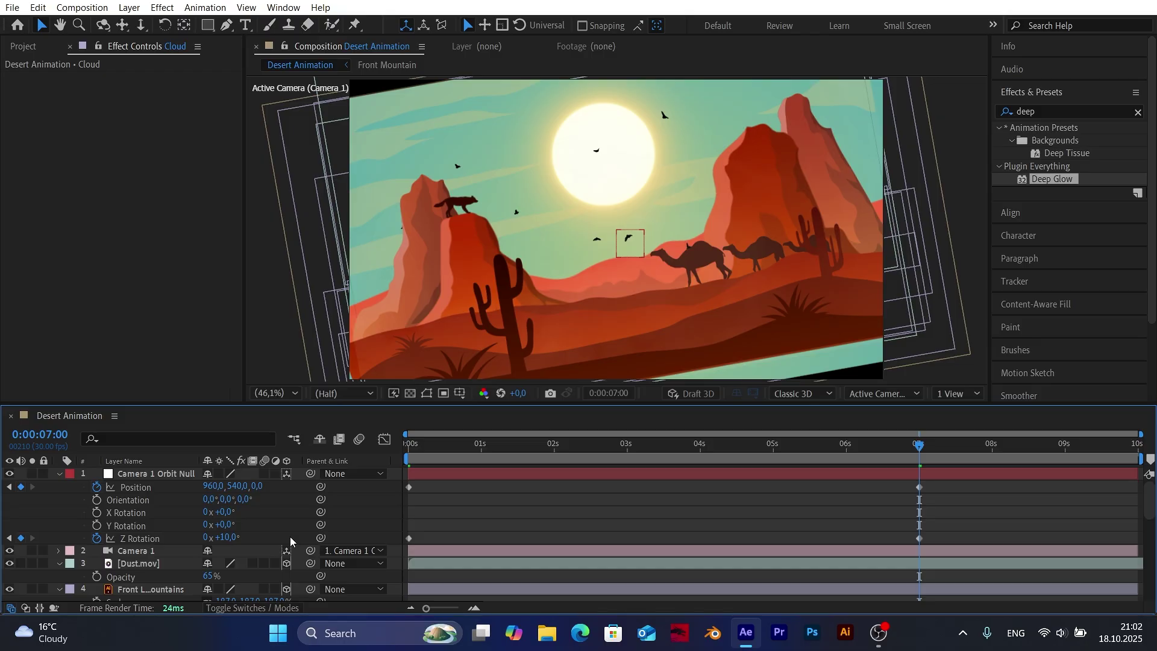
left_click(228, 537)
type("0")
left_click(284, 534)
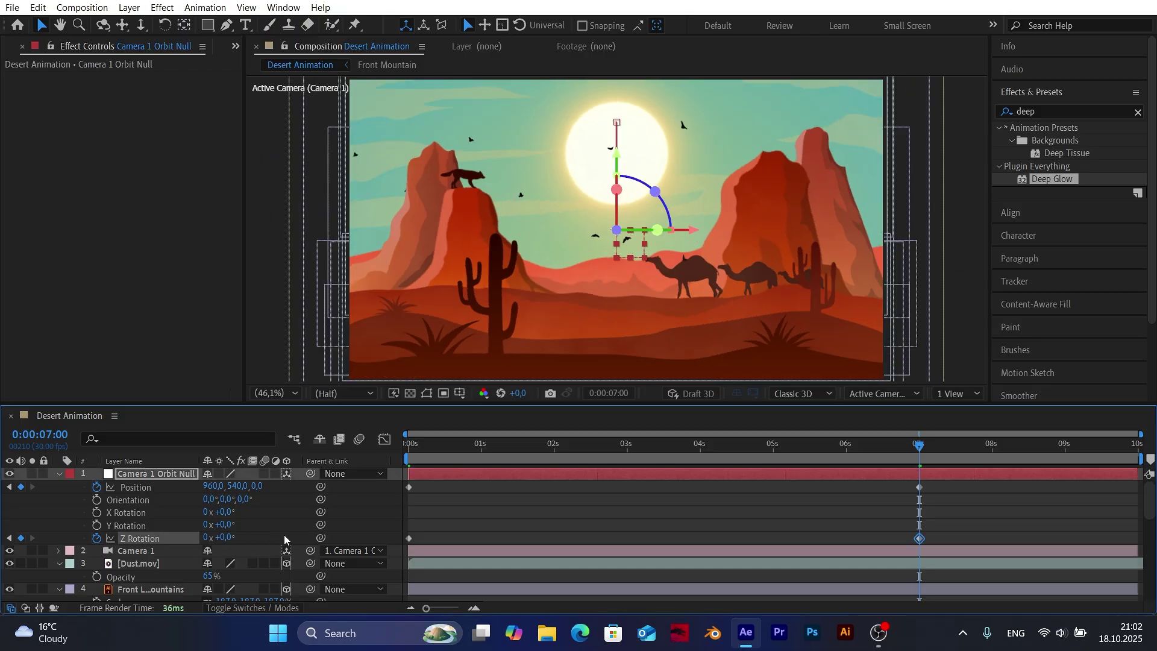
left_click(357, 520)
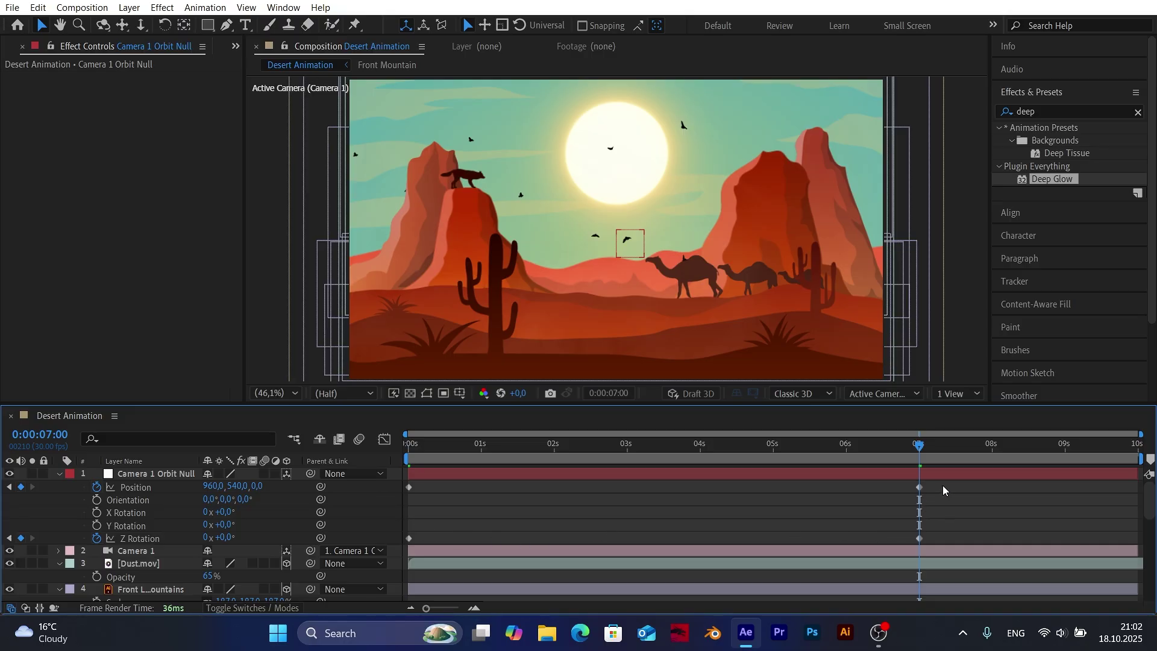
Apply Easy Ease to the orbit null's Position and Z Rotation keyframes.
left_click_drag(944, 483, 403, 546)
right_click(410, 487)
mouse_move(443, 483)
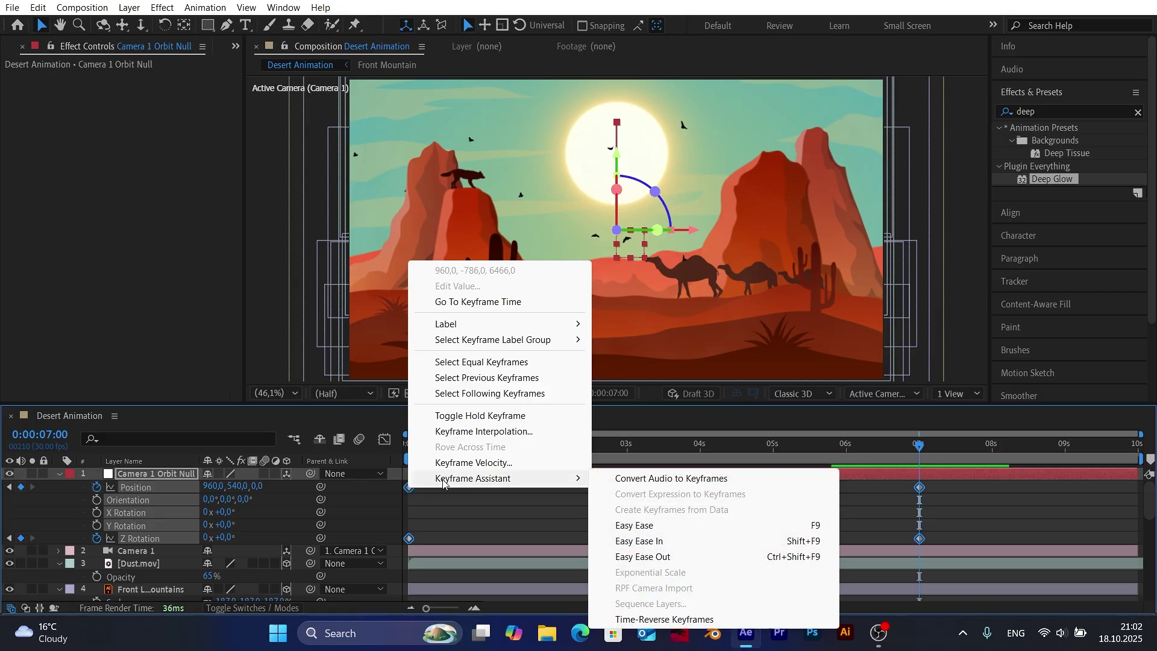
left_click(643, 527)
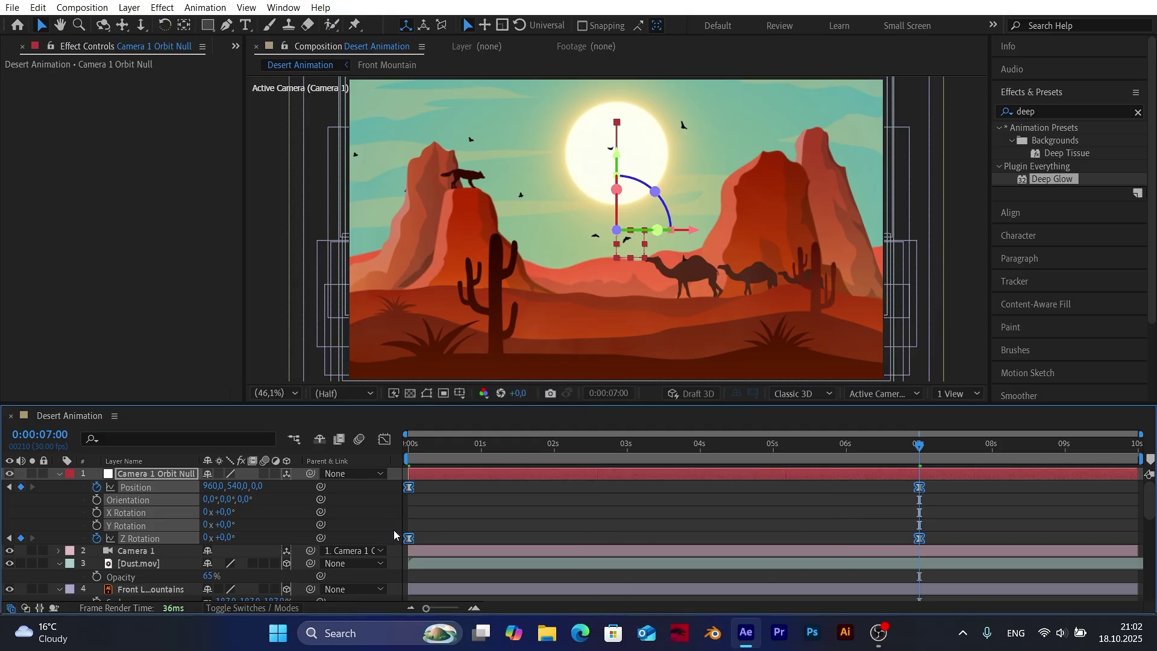
left_click(376, 512)
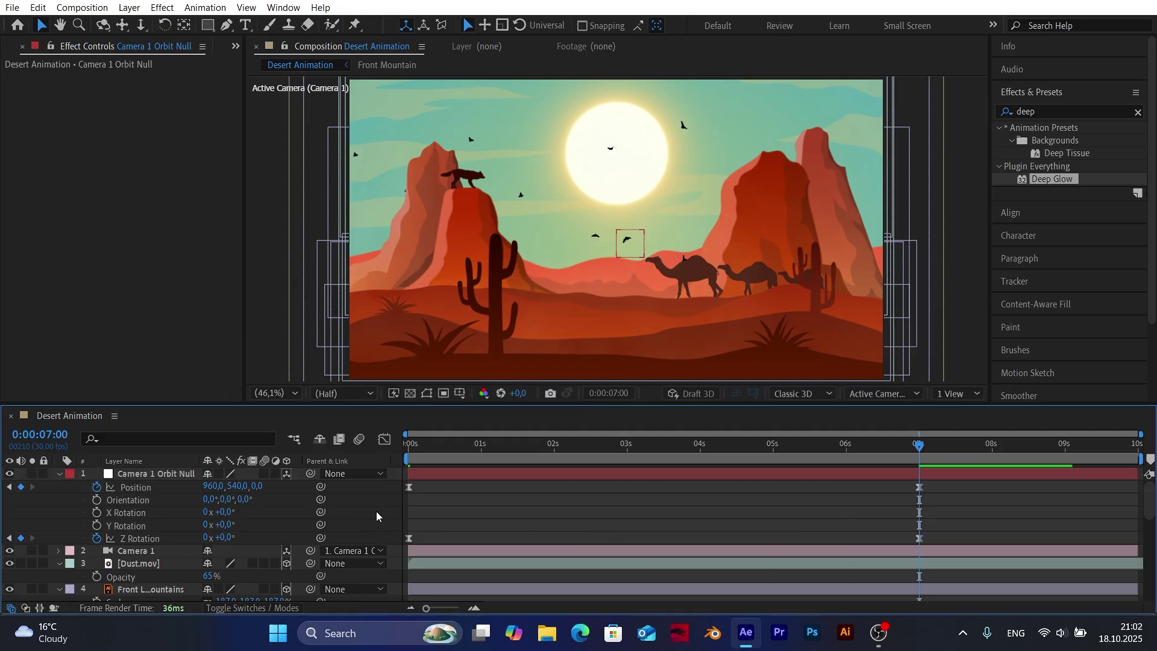
Collapse the properties of every layer in the composition.
left_click(157, 476)
key("ctrl+a")
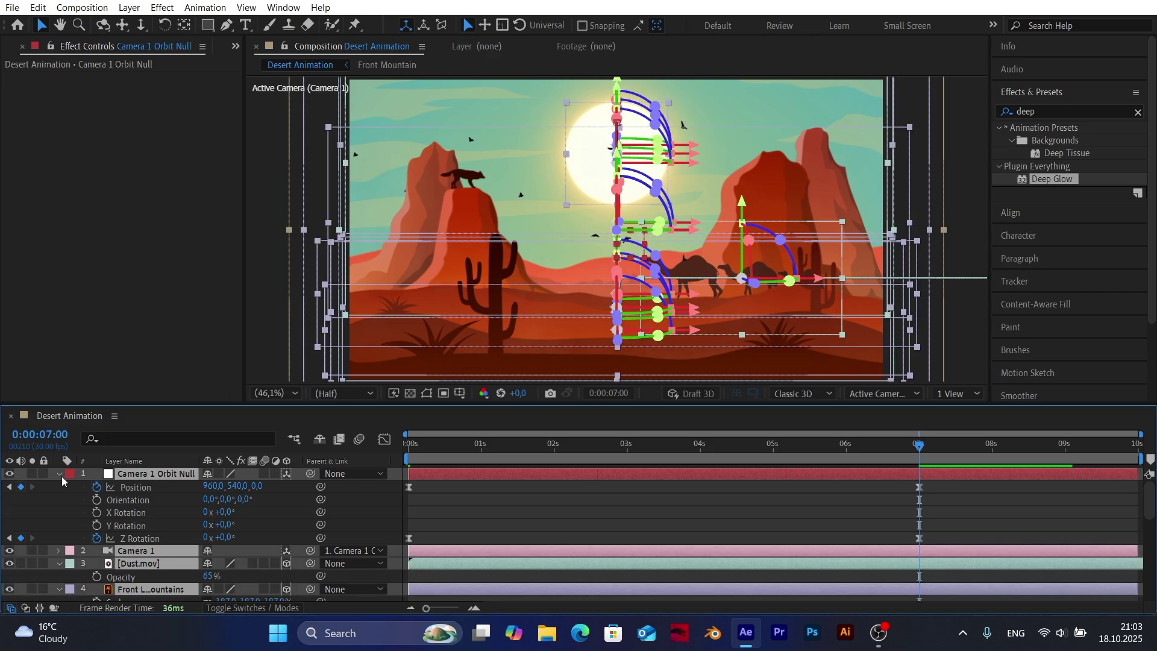
left_click(59, 474)
left_click(396, 493)
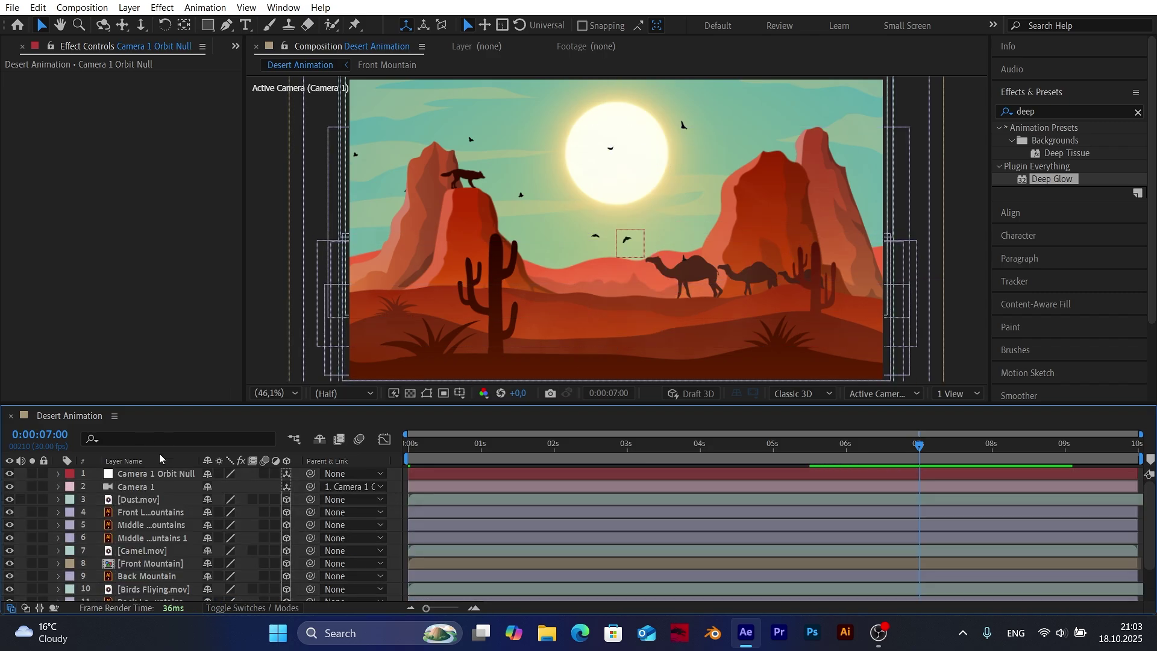
Turn on Continuously Rasterize for Front Low Mountains, the middle mountains, Back Mountain, layer 11 and Cloud.
left_click(151, 513)
left_click(154, 537, "shift")
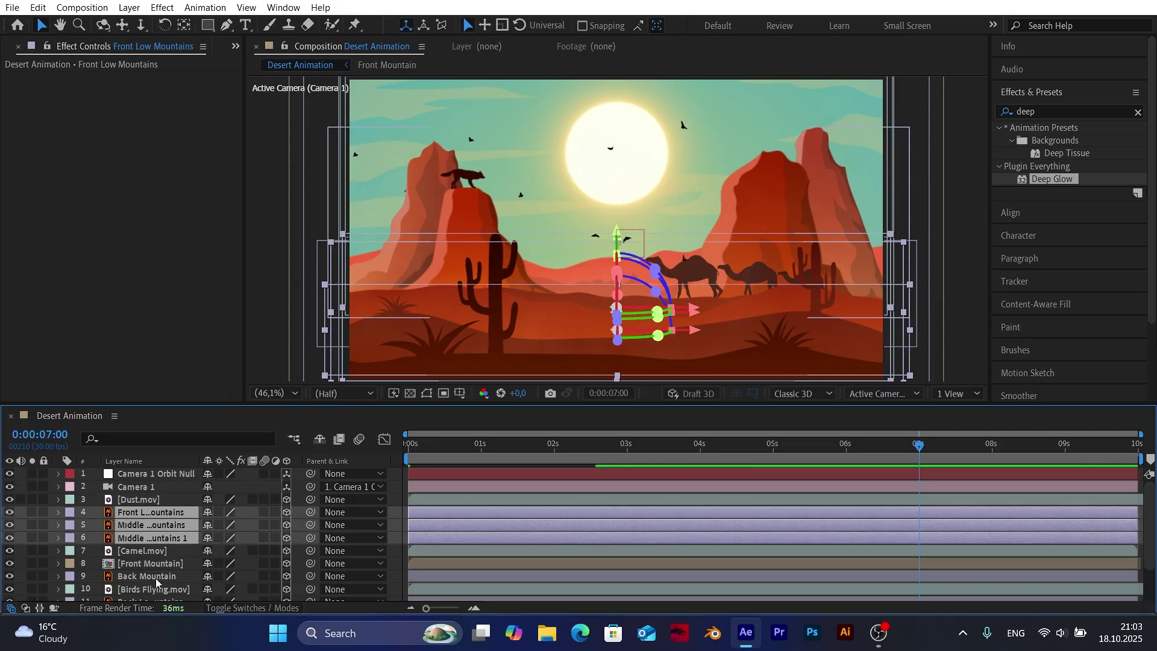
left_click(156, 576, "ctrl")
scroll(154, 577, "down", 2)
left_click(155, 556, "ctrl")
left_click(156, 581, "ctrl")
scroll(148, 543, "up", 2)
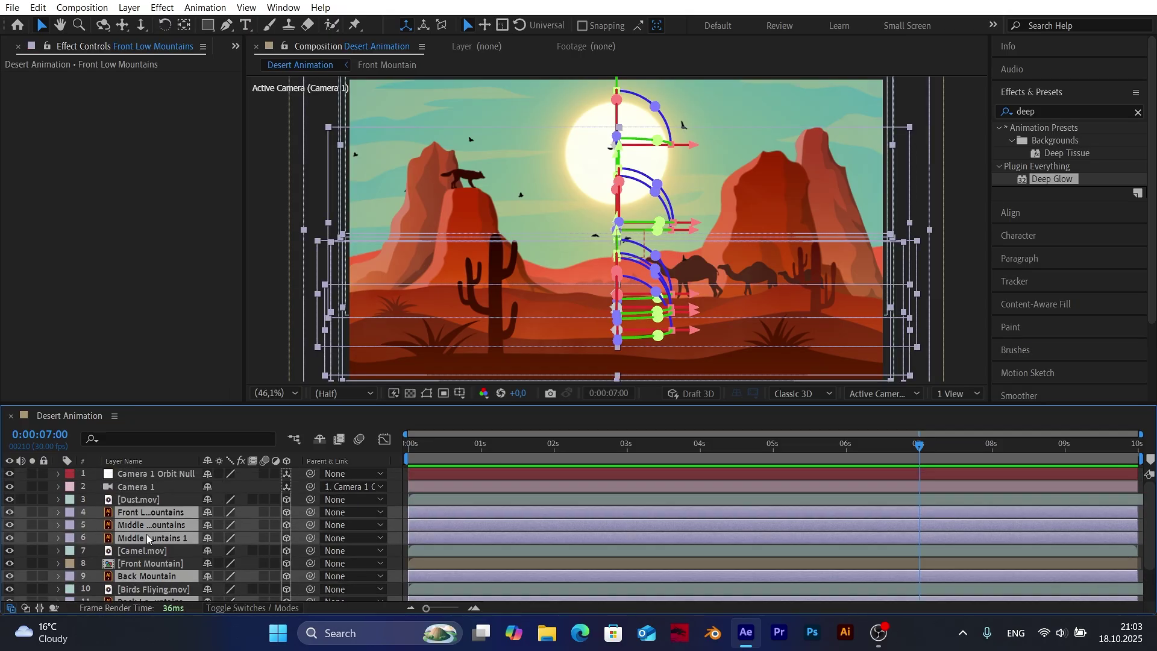
left_click(219, 513)
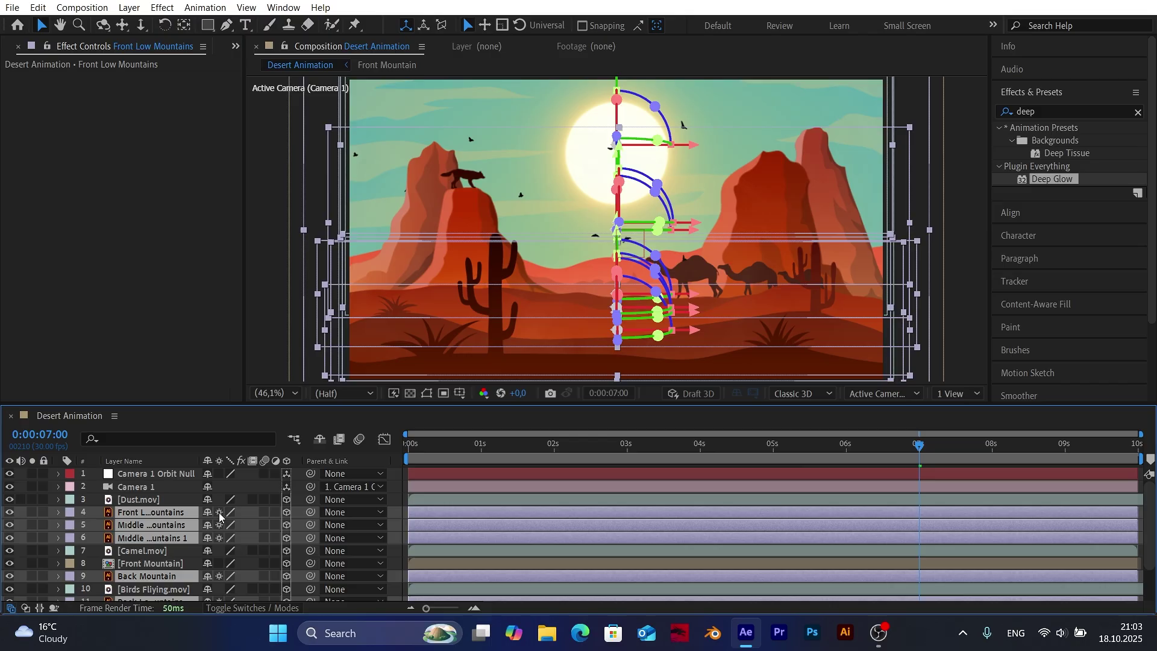
left_click(393, 495)
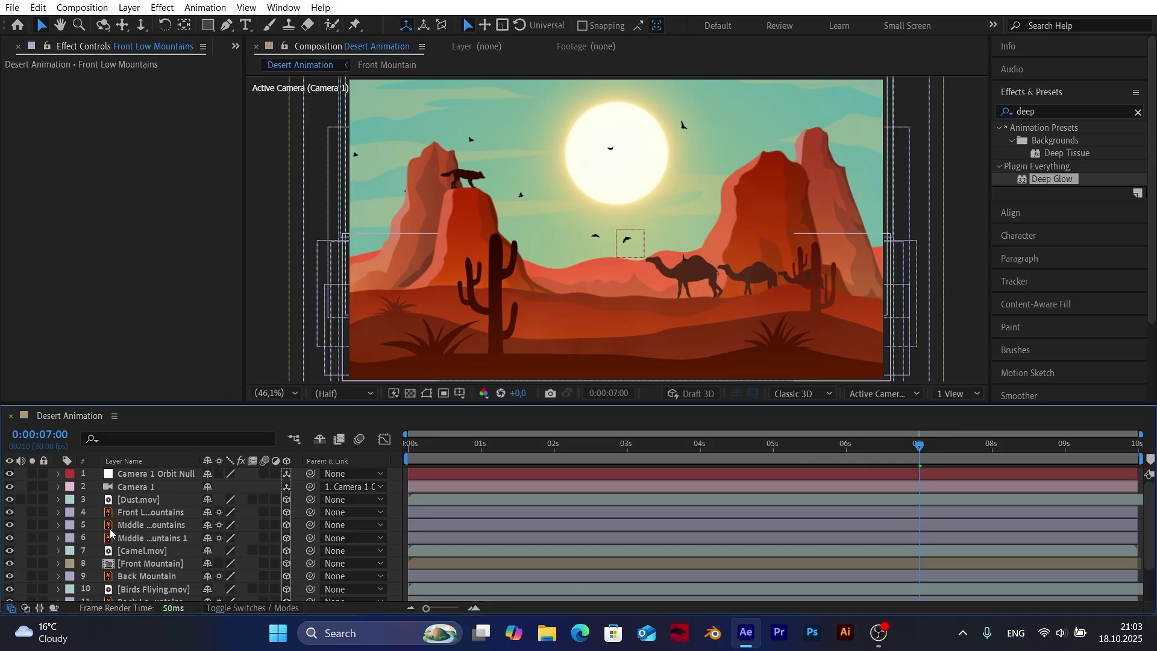
Inspect the Front Mountain precomp and leave its Continuously Rasterize switch off.
double_click(145, 563)
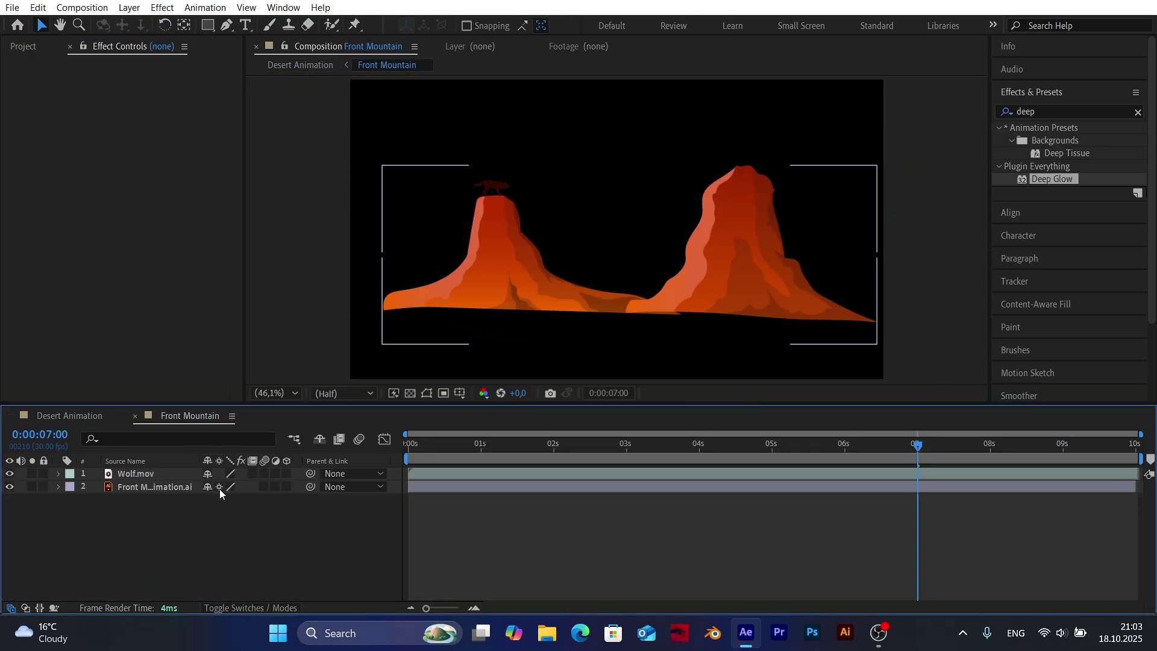
left_click(79, 416)
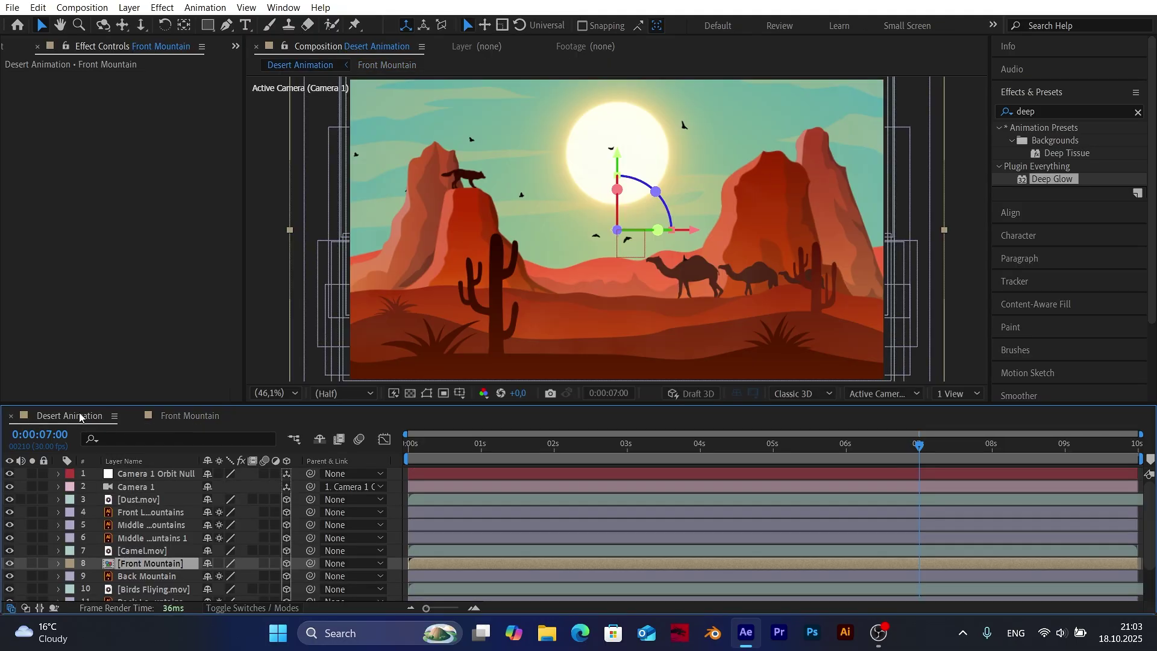
left_click(397, 510)
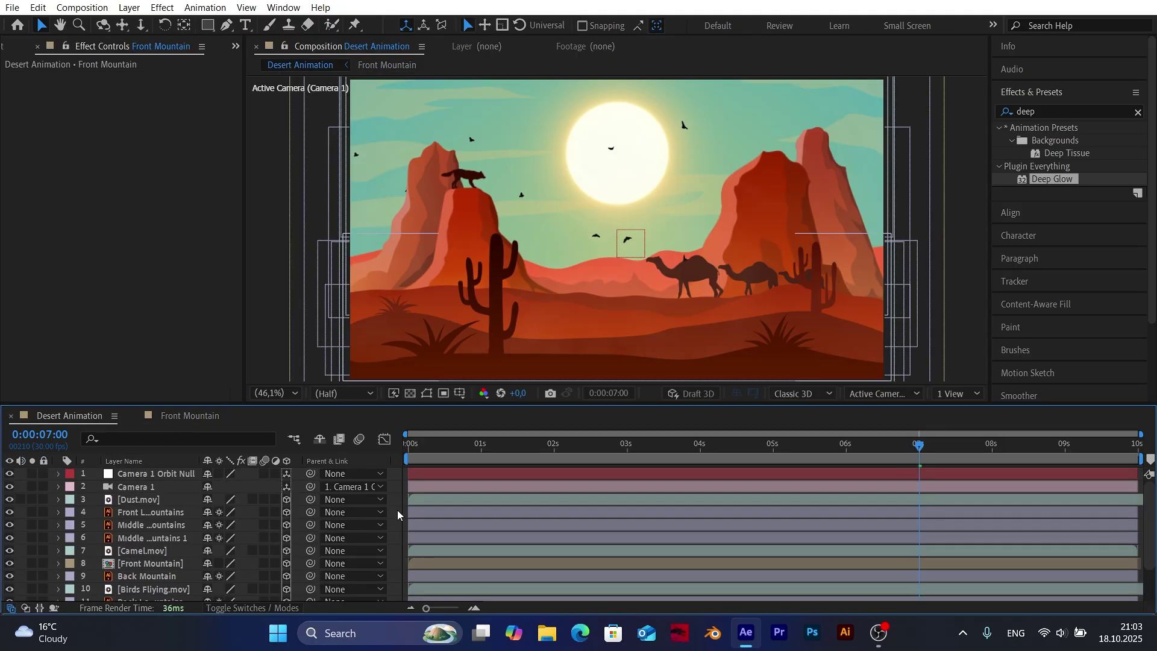
left_click(158, 566)
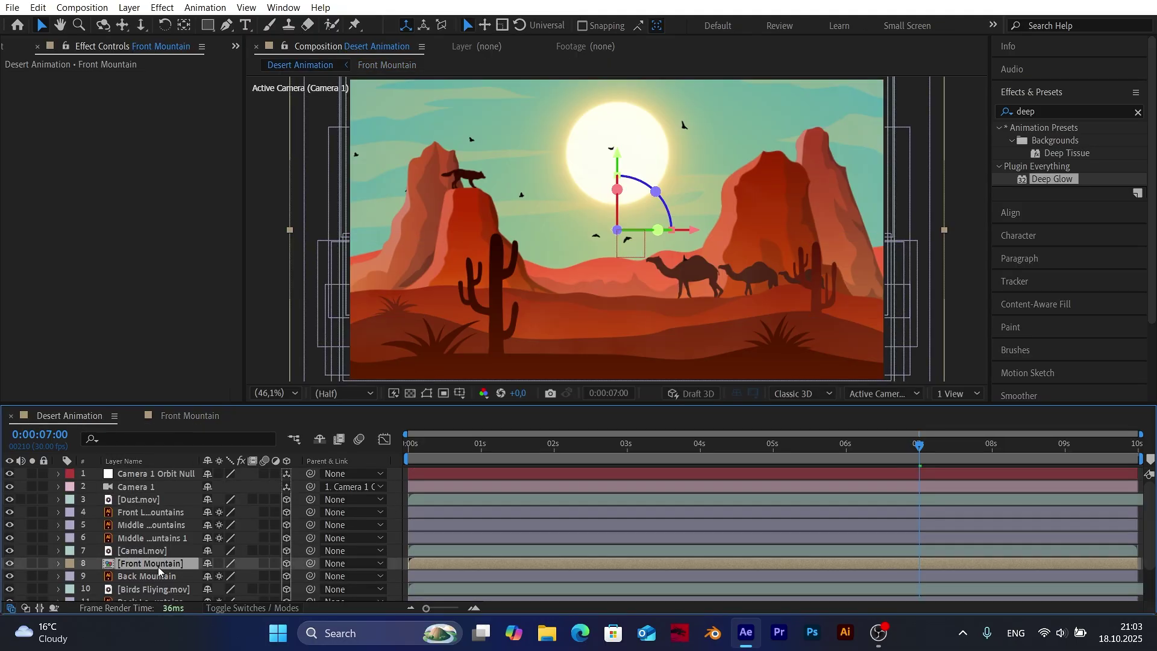
left_click(219, 566)
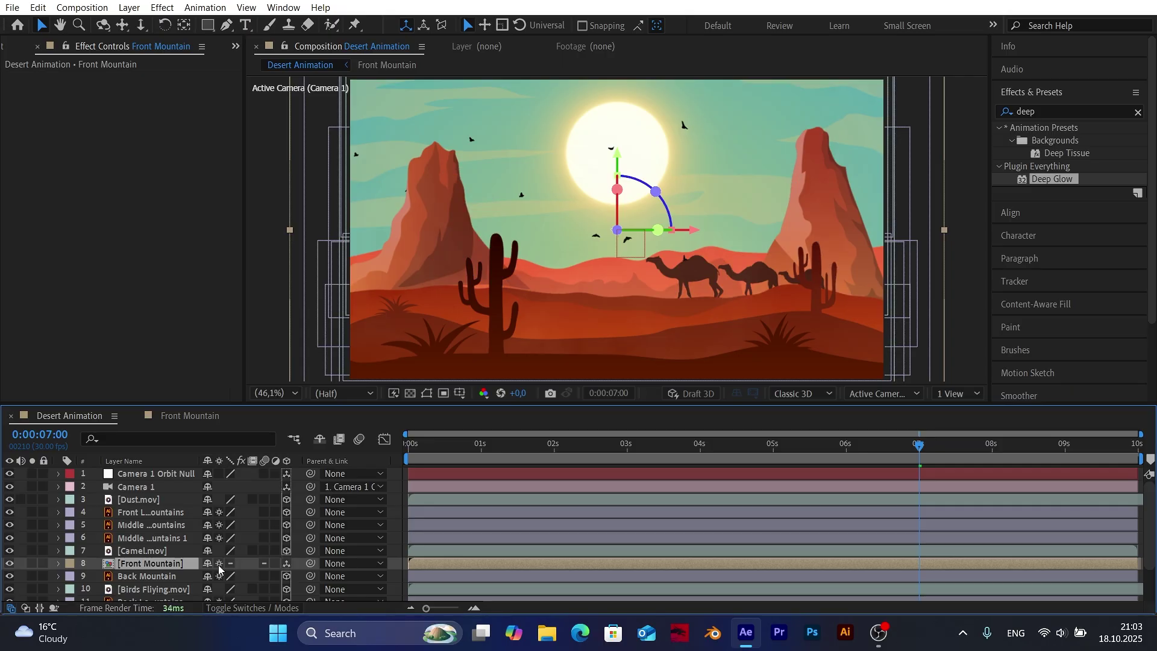
left_click(220, 567)
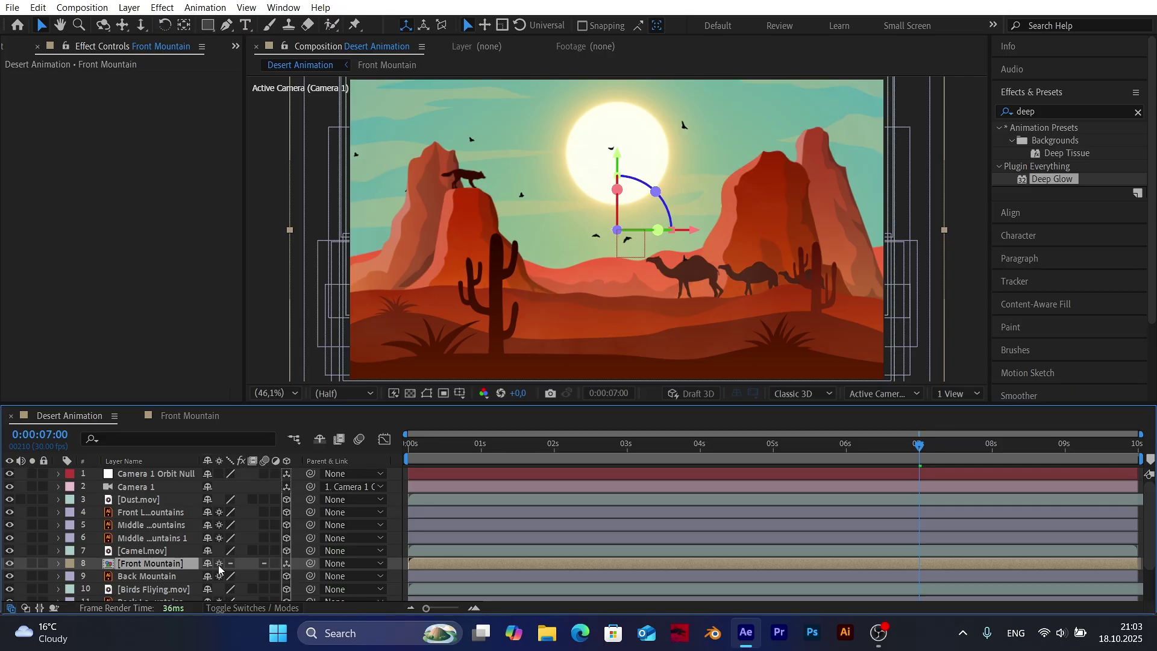
left_click(220, 567)
left_click(400, 537)
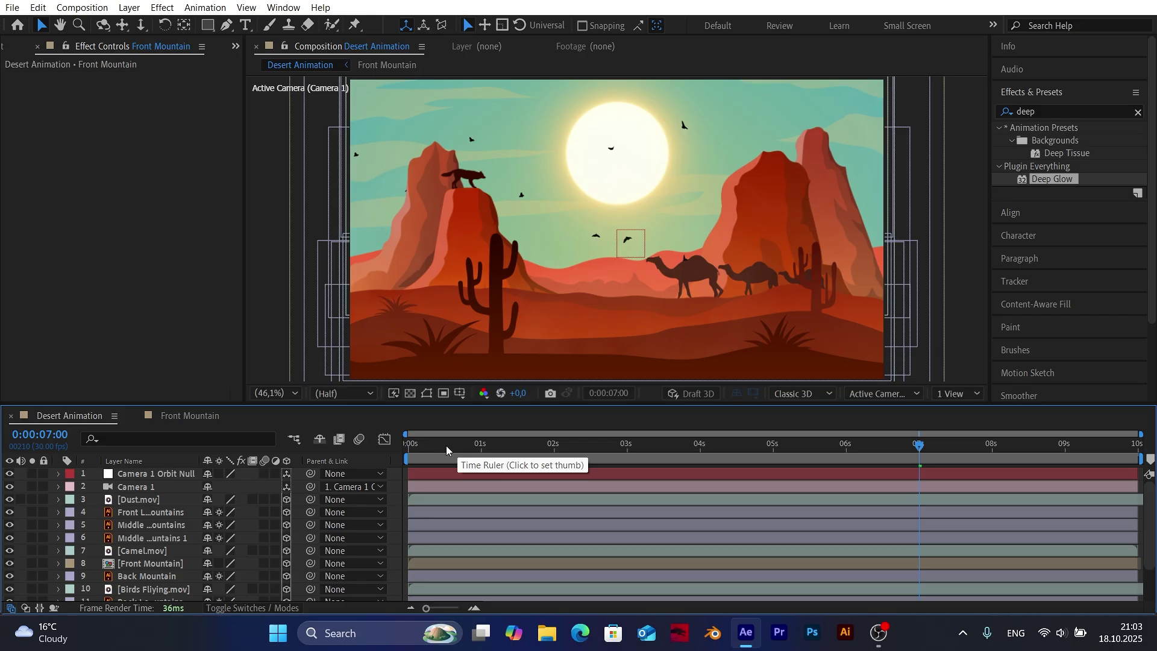
Enable motion blur on all layers and the composition.
left_click(157, 491)
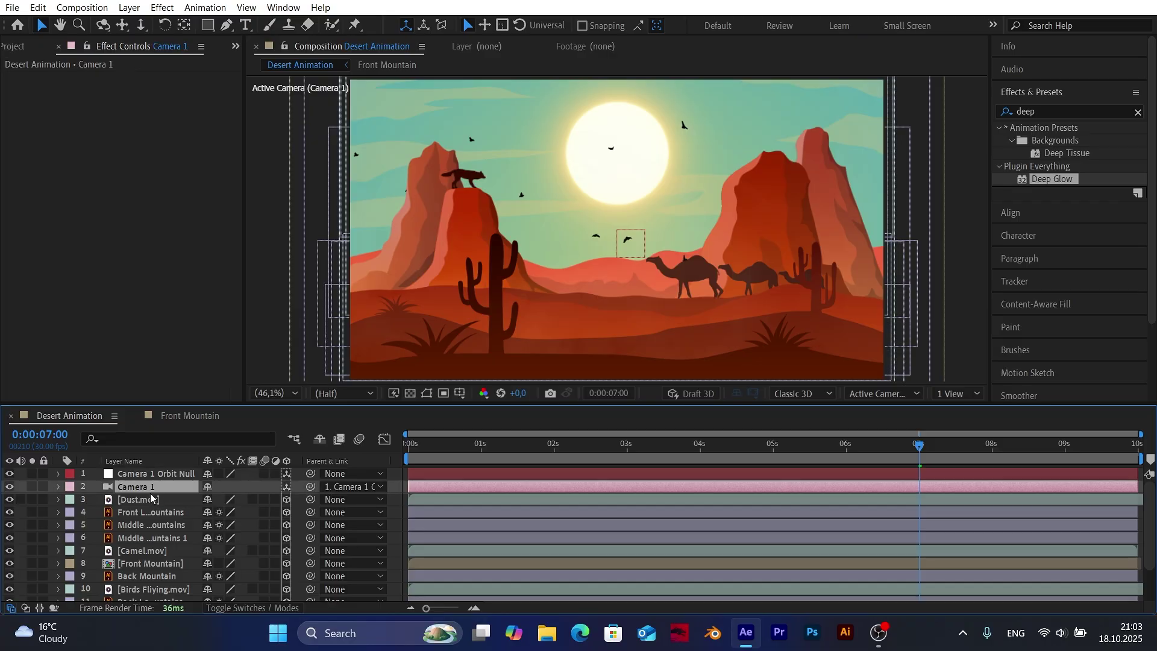
key("ctrl+a")
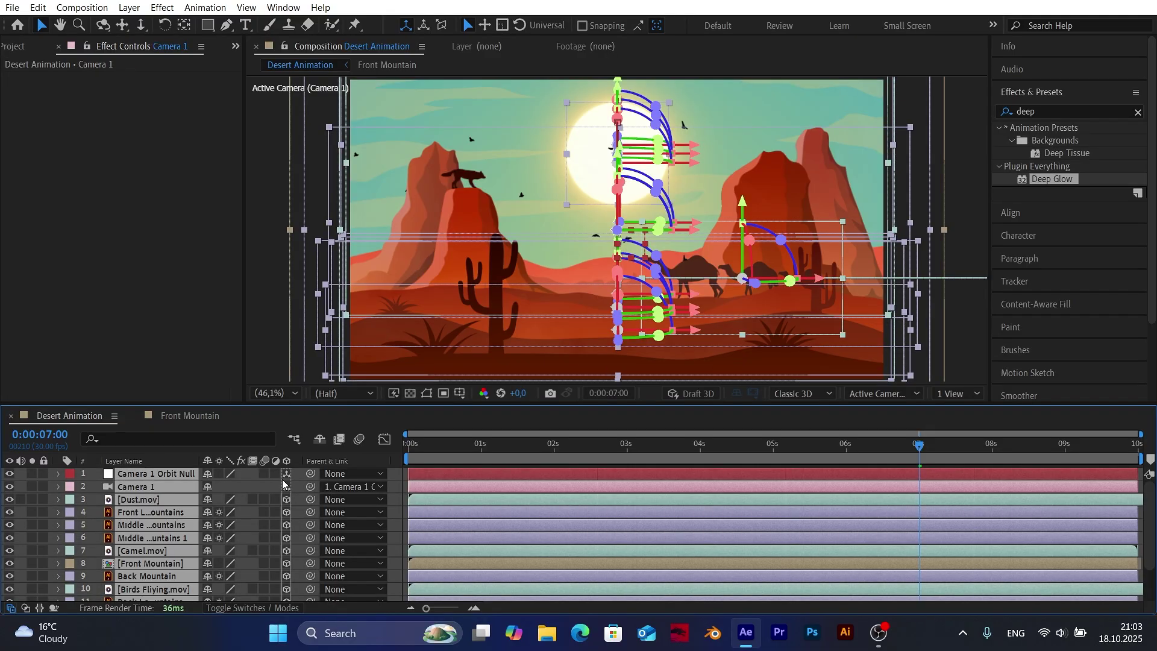
left_click(264, 473)
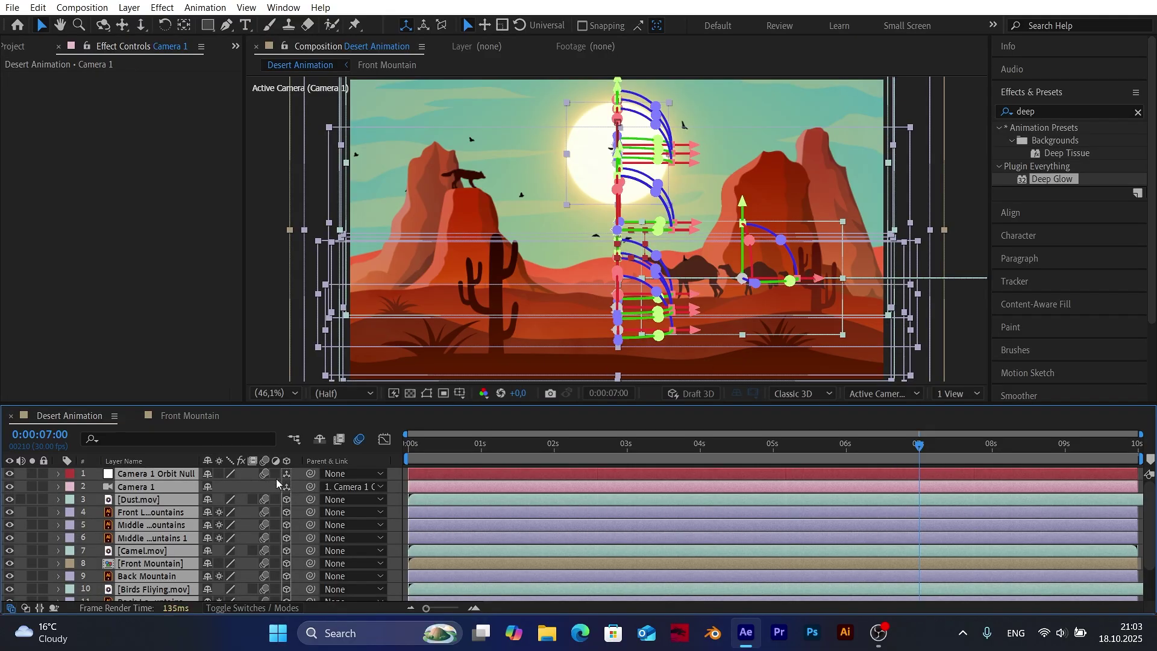
left_click(393, 498)
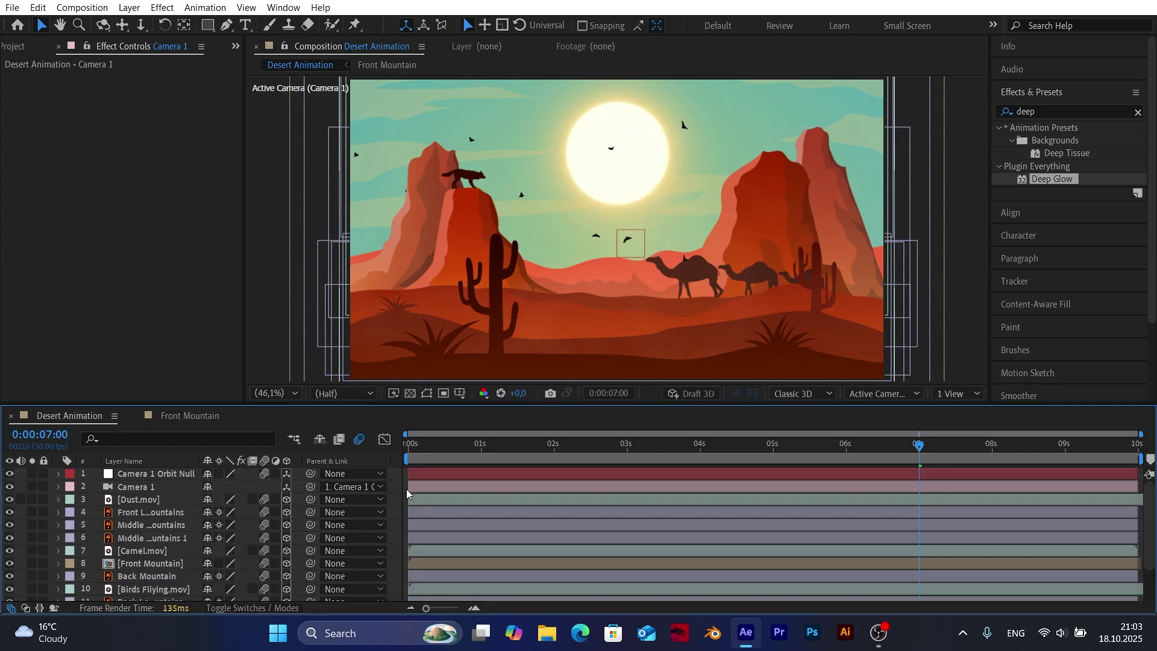
Return to the first frame and set preview resolution to Full.
key("Home")
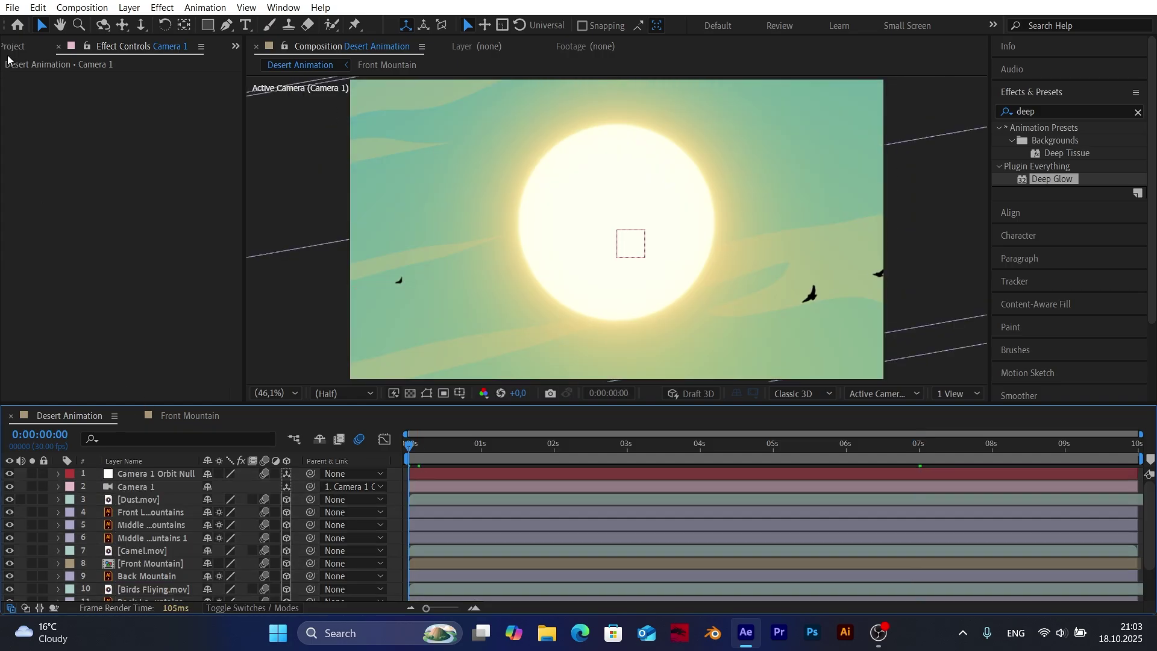
left_click(9, 49)
left_click(346, 393)
left_click(336, 440)
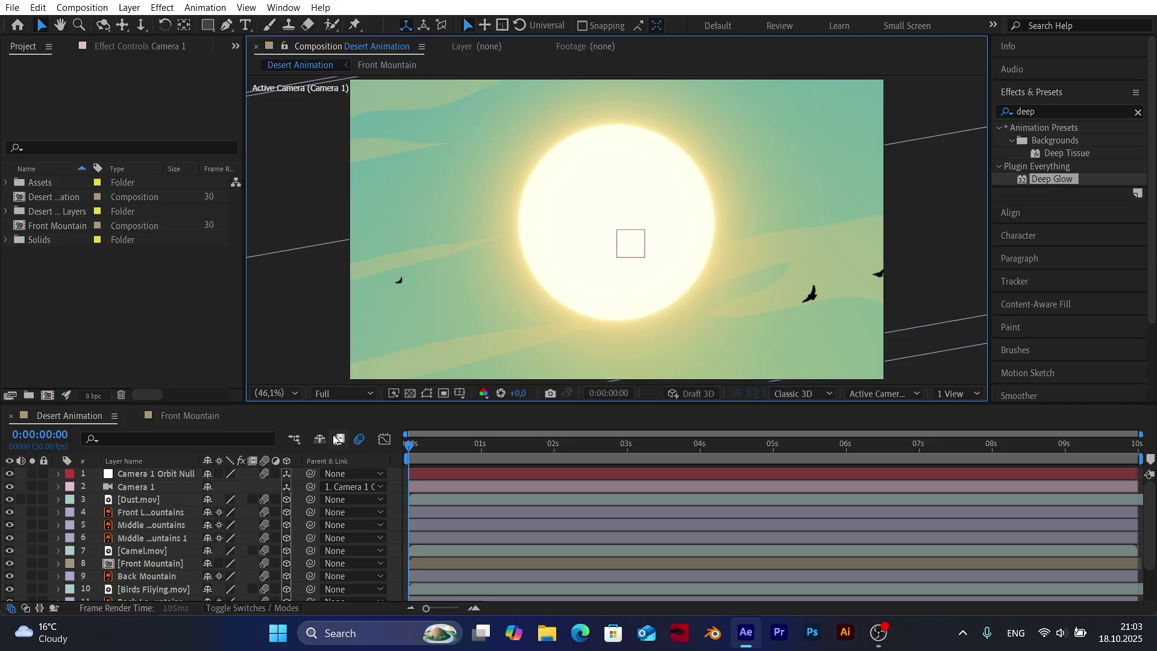
left_click(127, 328)
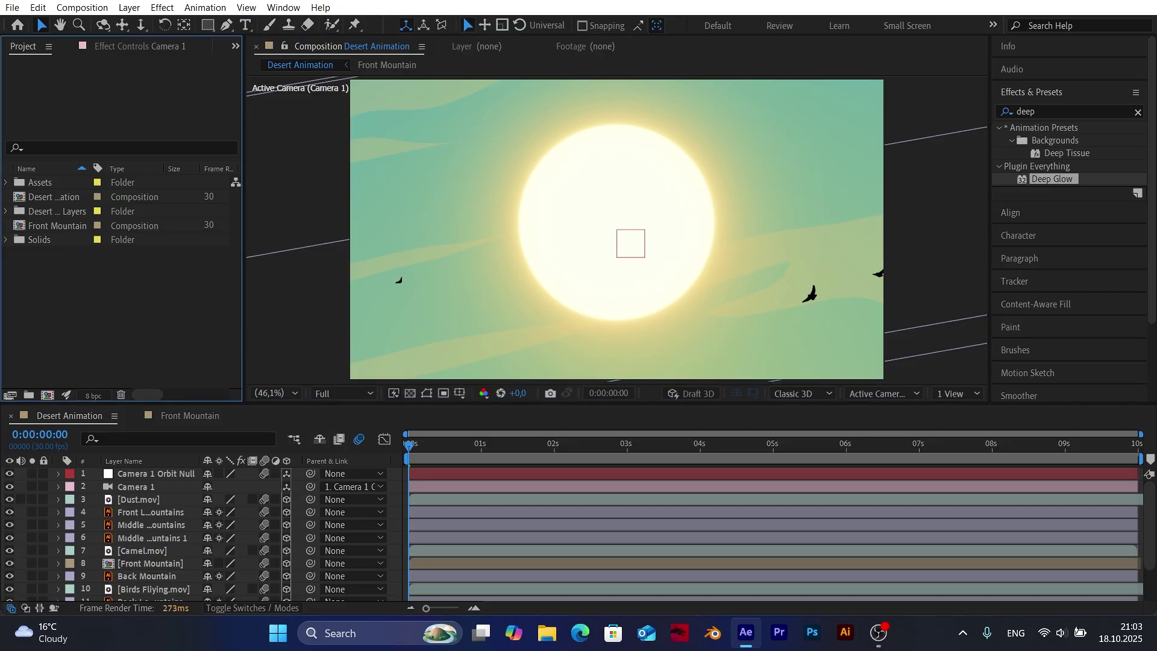
Play a preview of Desert Animation with the camera easing back from the moon.
key("space")
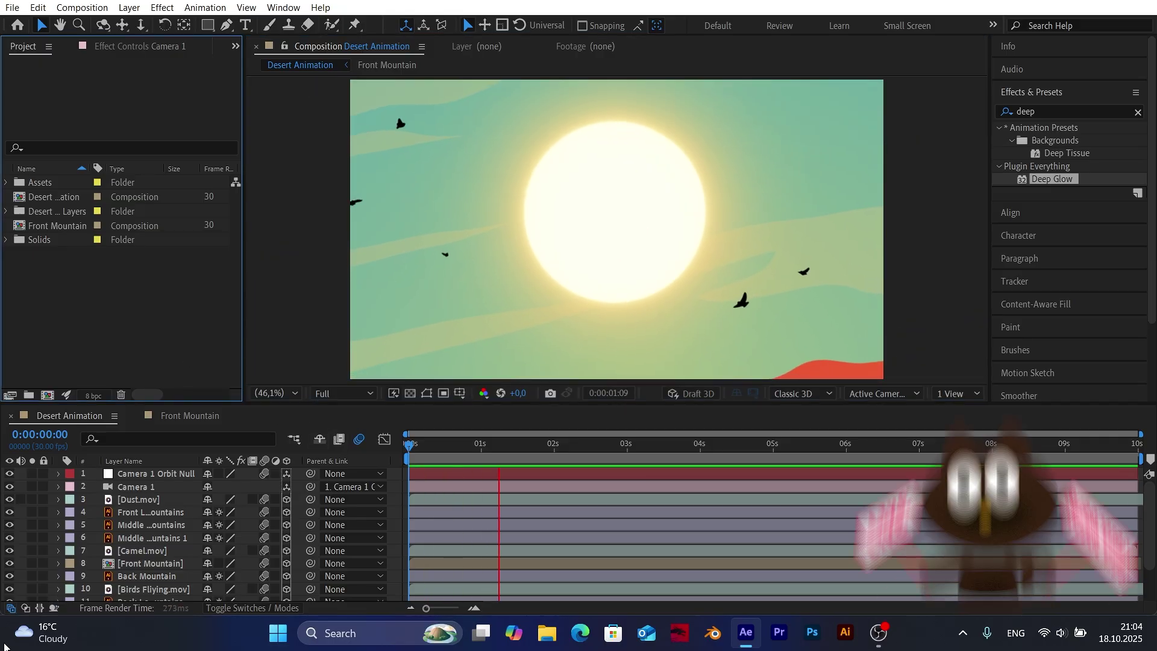